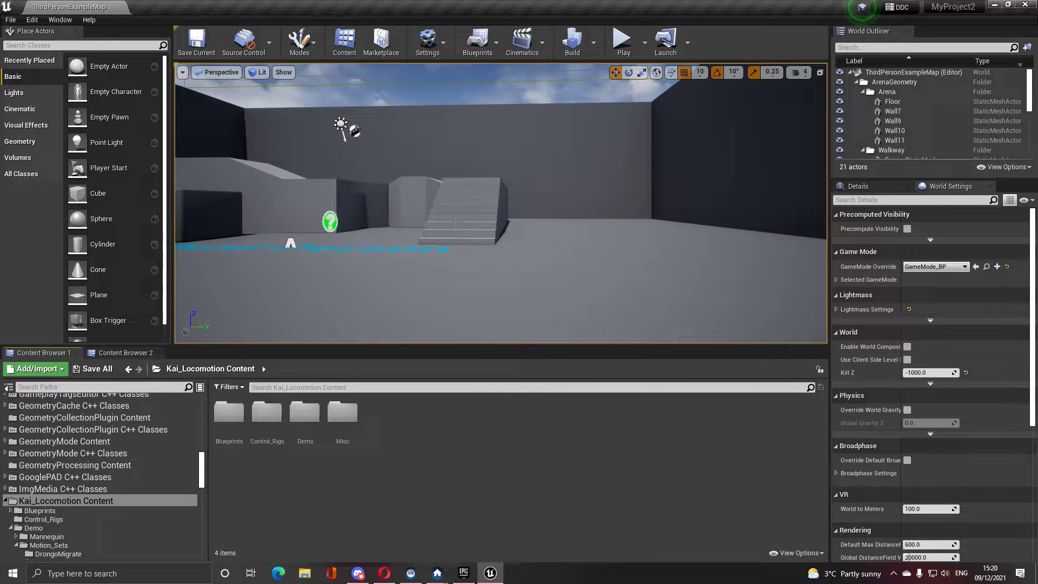
# - Browse the installed plugins filtered to Animation, then close the window
pyautogui.click(6, 500)
pyautogui.click(28, 22)
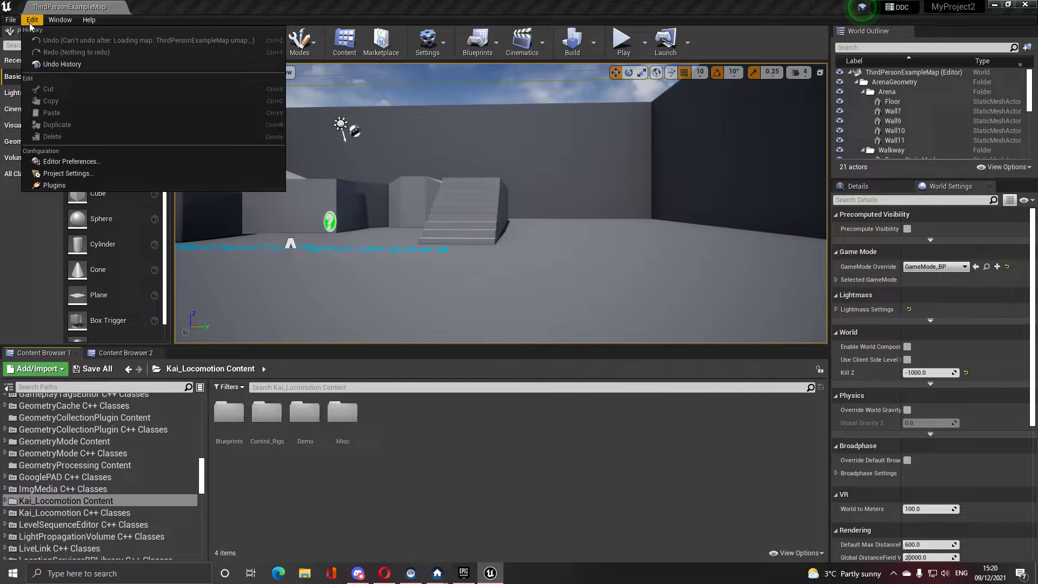
pyautogui.click(106, 163)
pyautogui.click(32, 19)
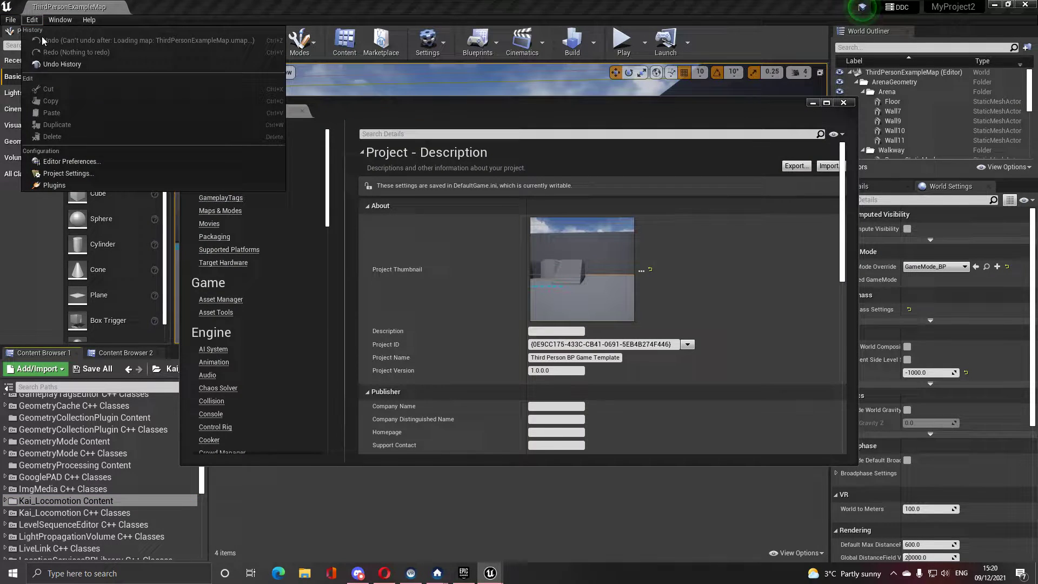
pyautogui.click(65, 177)
pyautogui.click(229, 183)
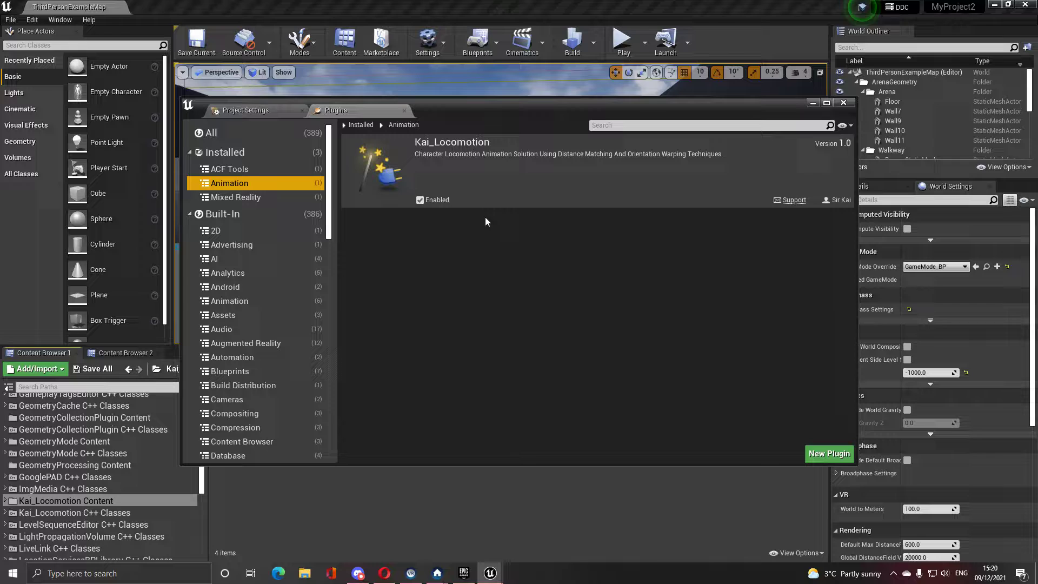
pyautogui.click(843, 103)
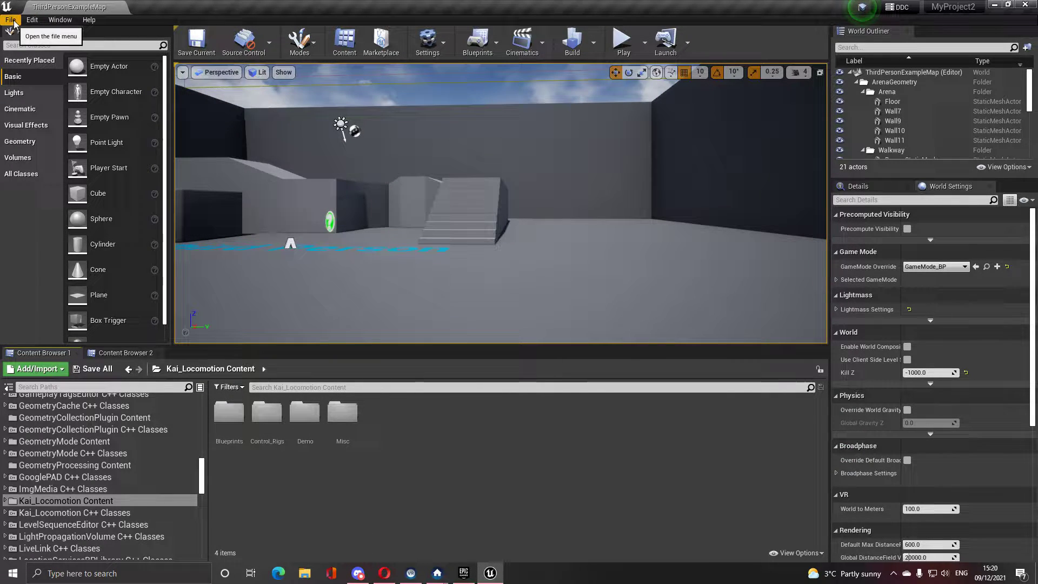
# - Replace the GameplayTags tag table entry with Default_KaiAnimBP_Tags_DT
pyautogui.click(31, 20)
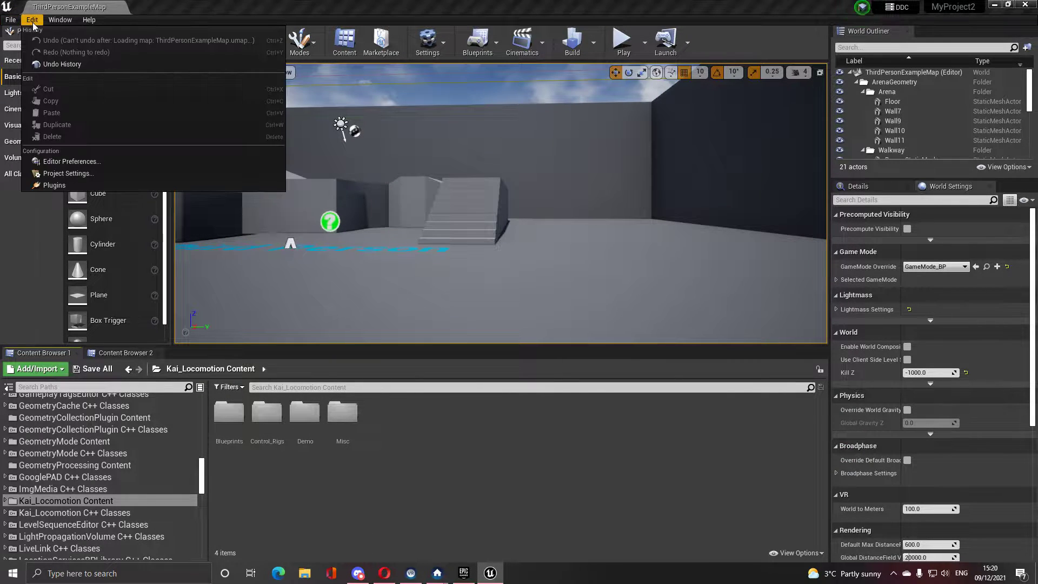
pyautogui.click(80, 172)
pyautogui.click(221, 198)
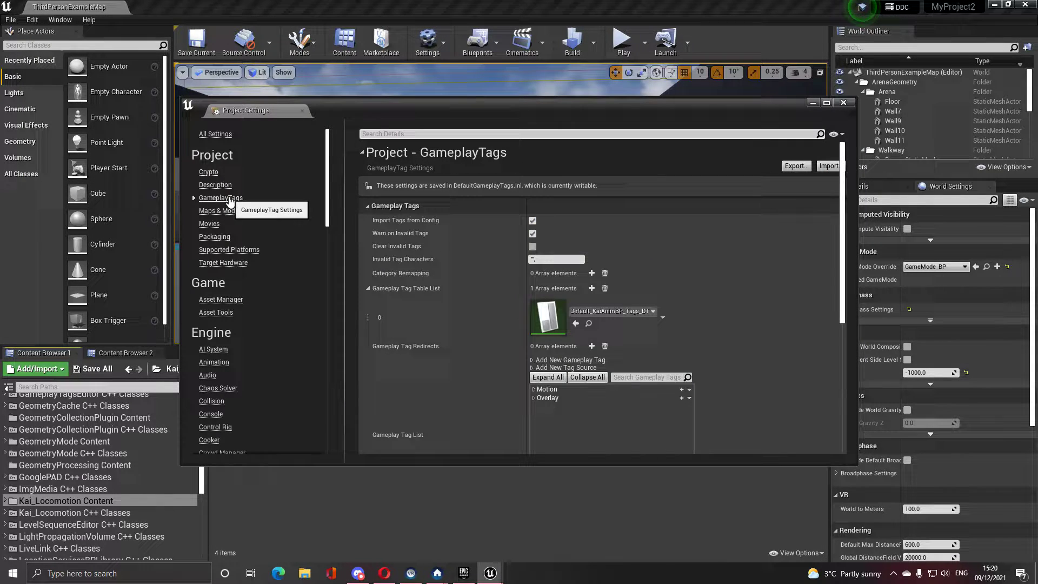
pyautogui.click(605, 288)
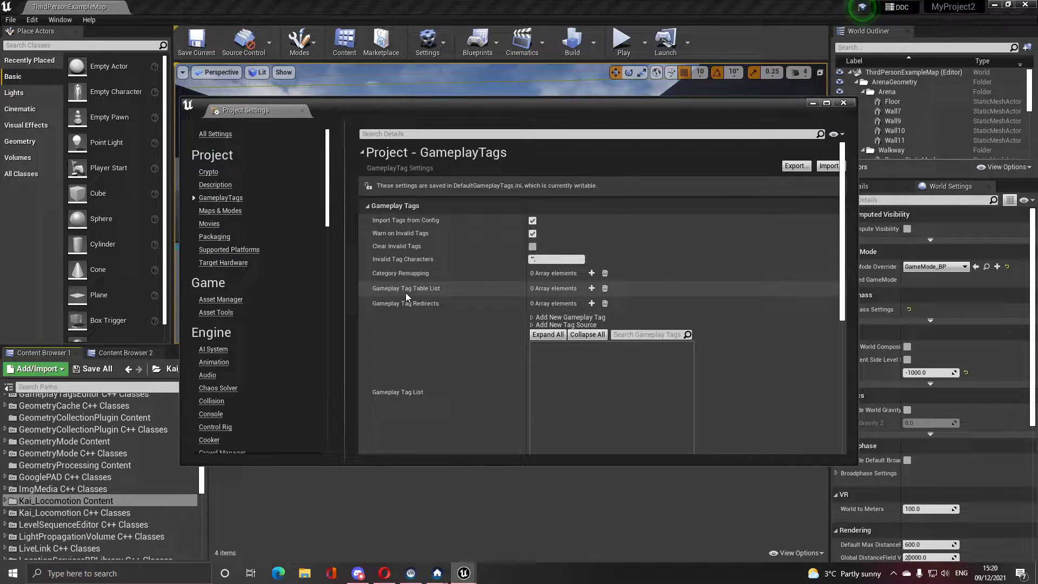
pyautogui.click(591, 288)
pyautogui.click(589, 309)
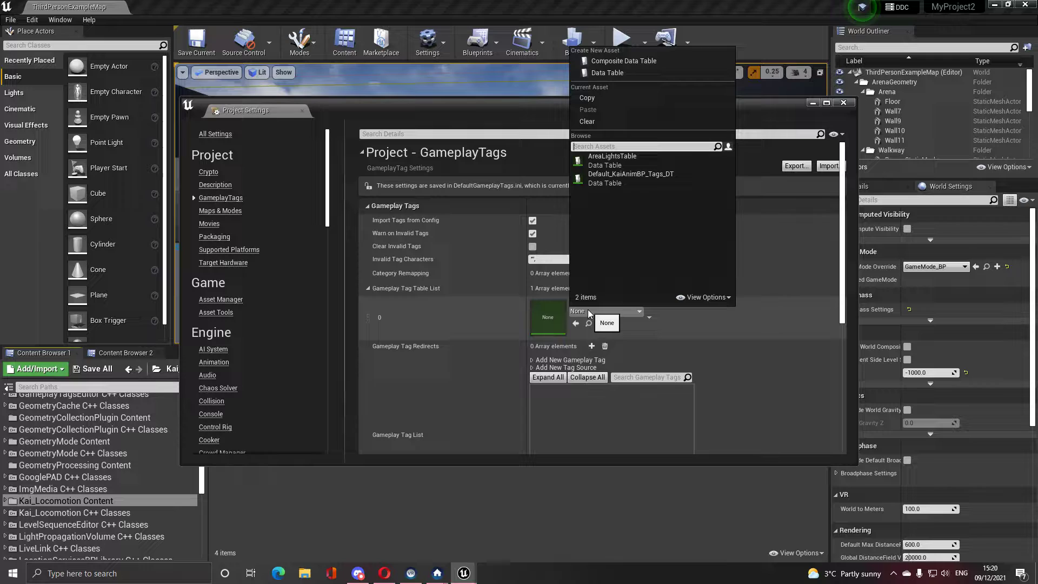
pyautogui.click(637, 184)
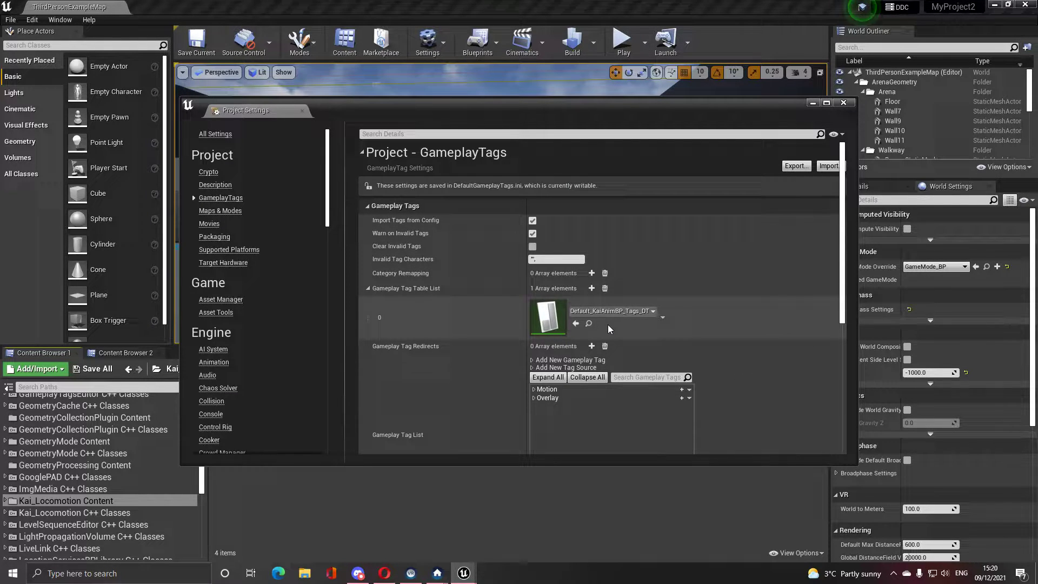
# - Scroll through the loaded Motion and Overlay tags, then close Project Settings
pyautogui.scroll(-2, 643, 324)
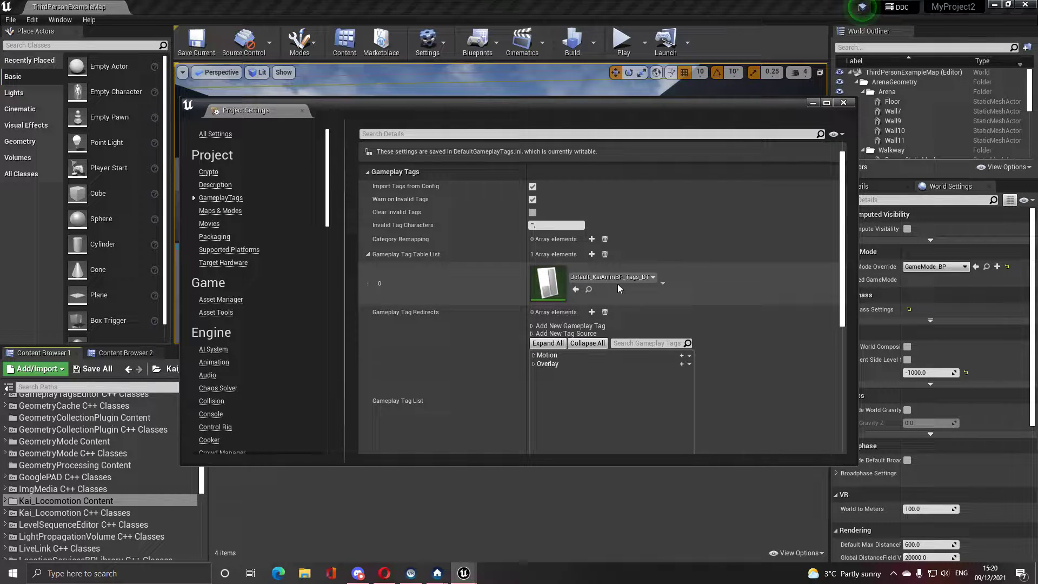
pyautogui.scroll(-1, 626, 350)
pyautogui.scroll(3, 612, 346)
pyautogui.scroll(-4, 644, 324)
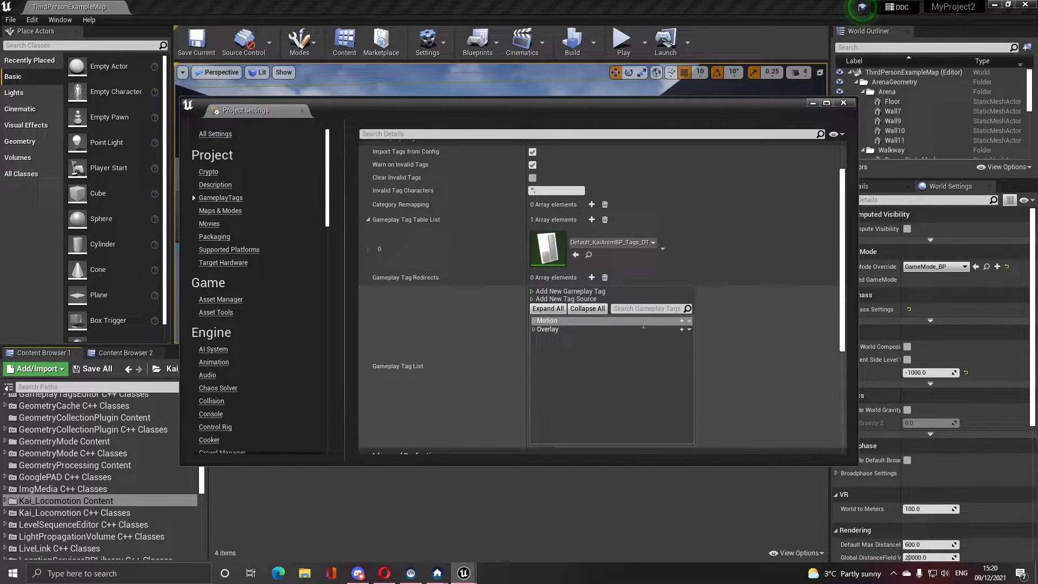
pyautogui.scroll(4, 644, 324)
pyautogui.scroll(-3, 600, 314)
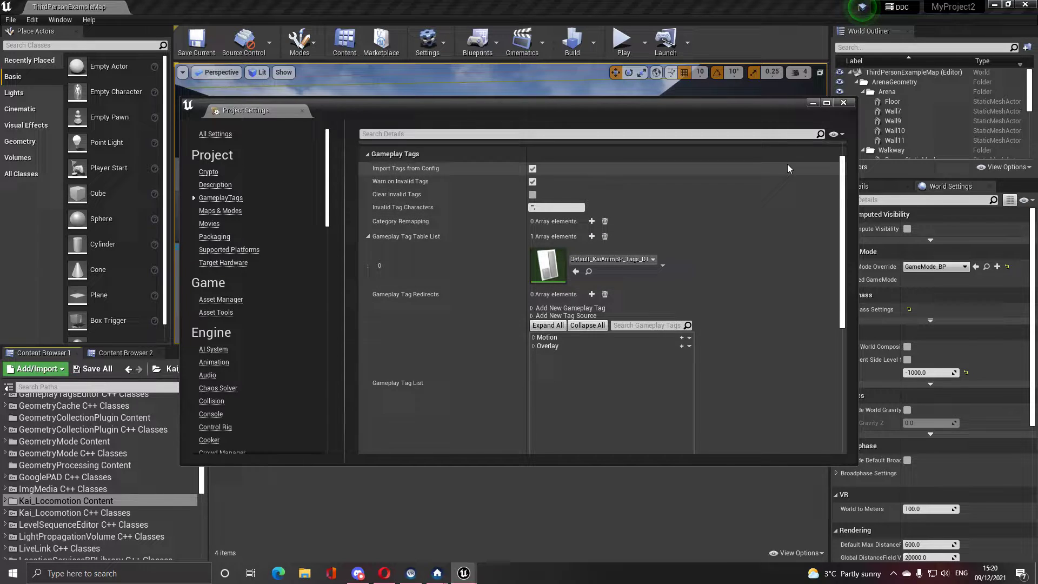
pyautogui.scroll(2, 756, 189)
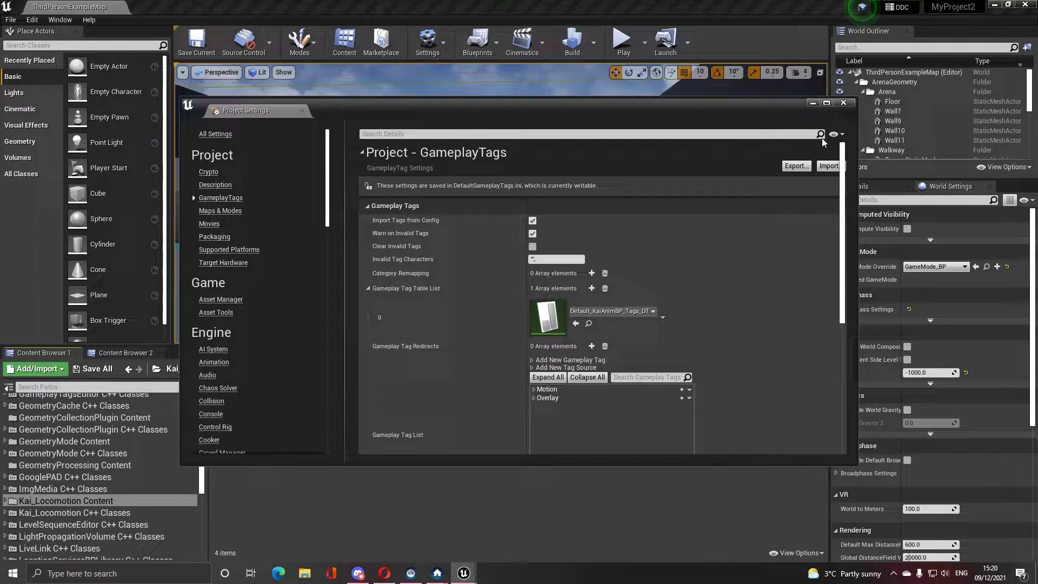
pyautogui.click(844, 103)
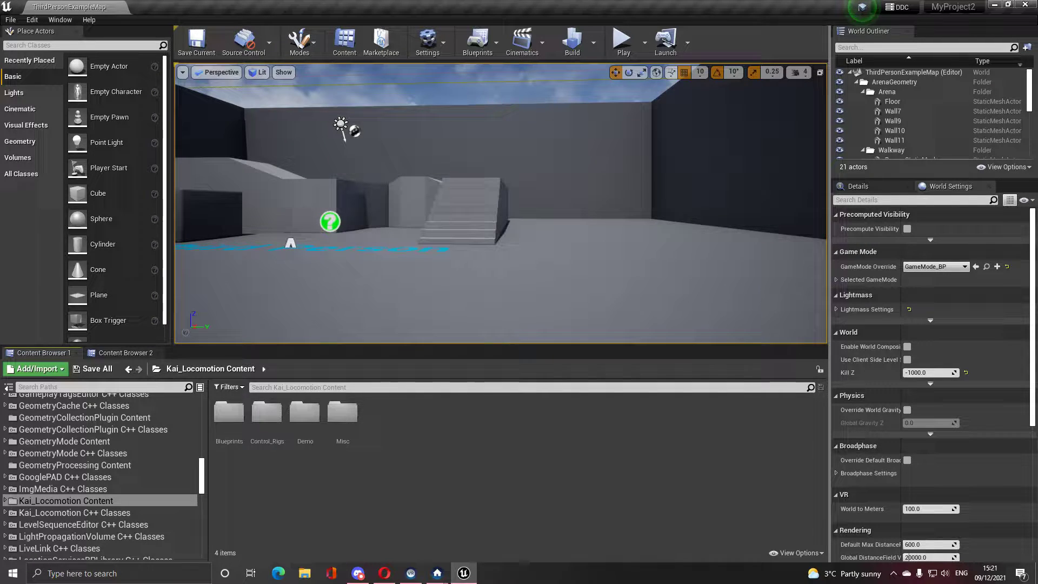
# - Open Distance_Rotation_Matching_AnimModifier_BP from Blueprints > AnimModifier
pyautogui.doubleClick(229, 414)
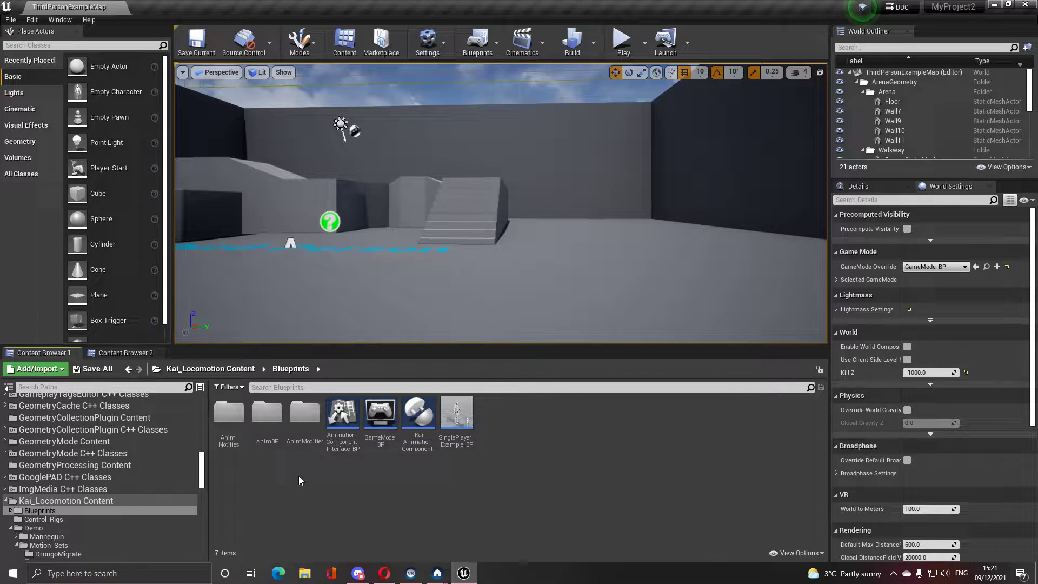
pyautogui.doubleClick(303, 416)
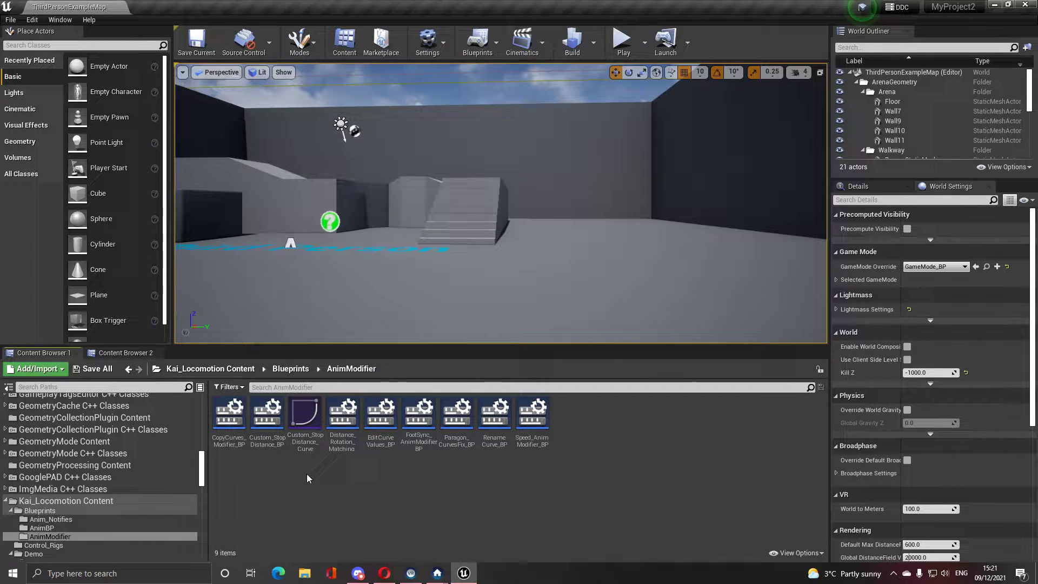
pyautogui.doubleClick(347, 441)
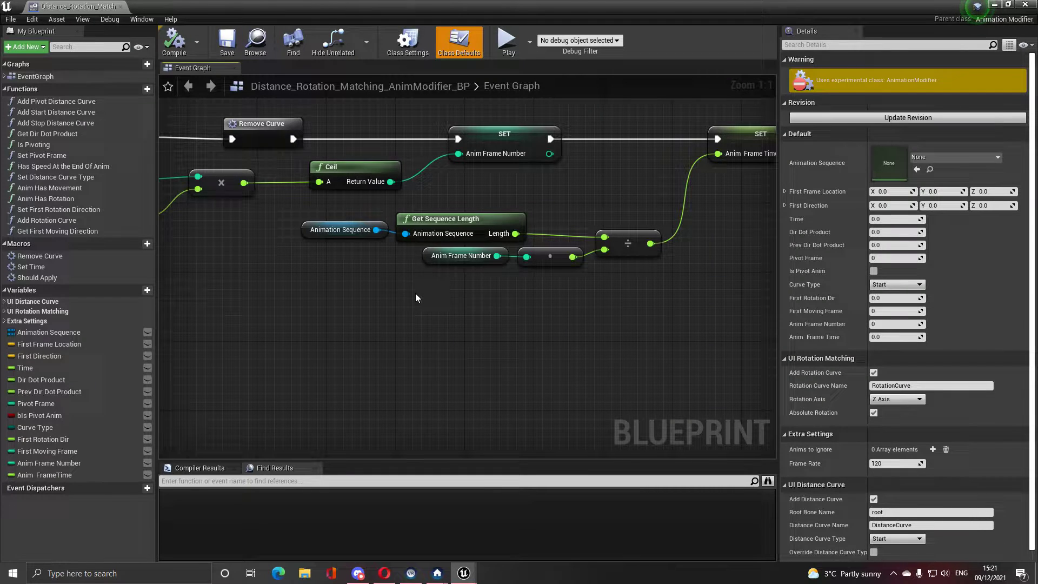
pyautogui.moveTo(449, 261); pyautogui.dragTo(450, 261)
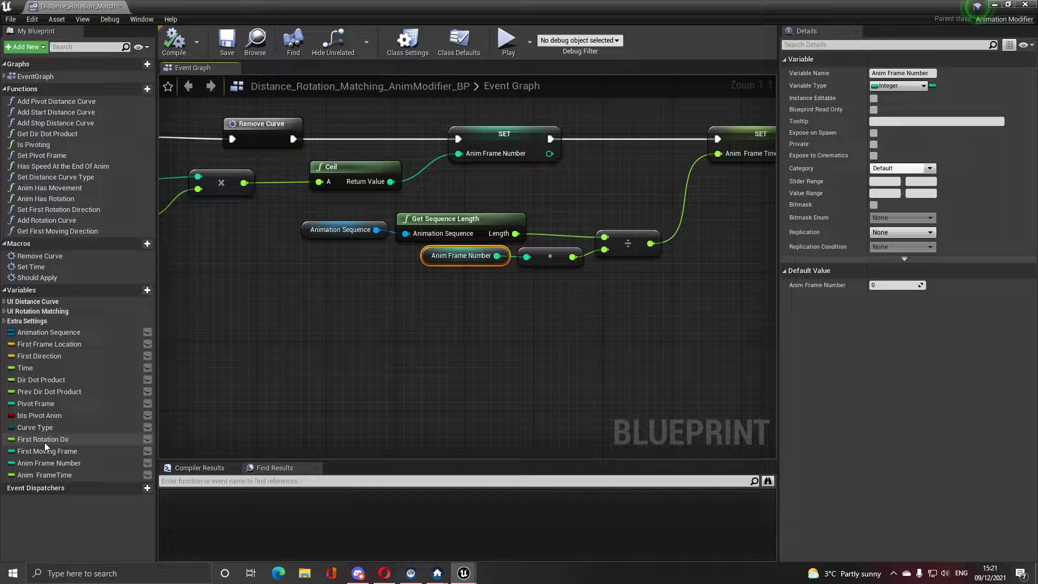
pyautogui.moveTo(158, 168); pyautogui.dragTo(239, 219, button='right')
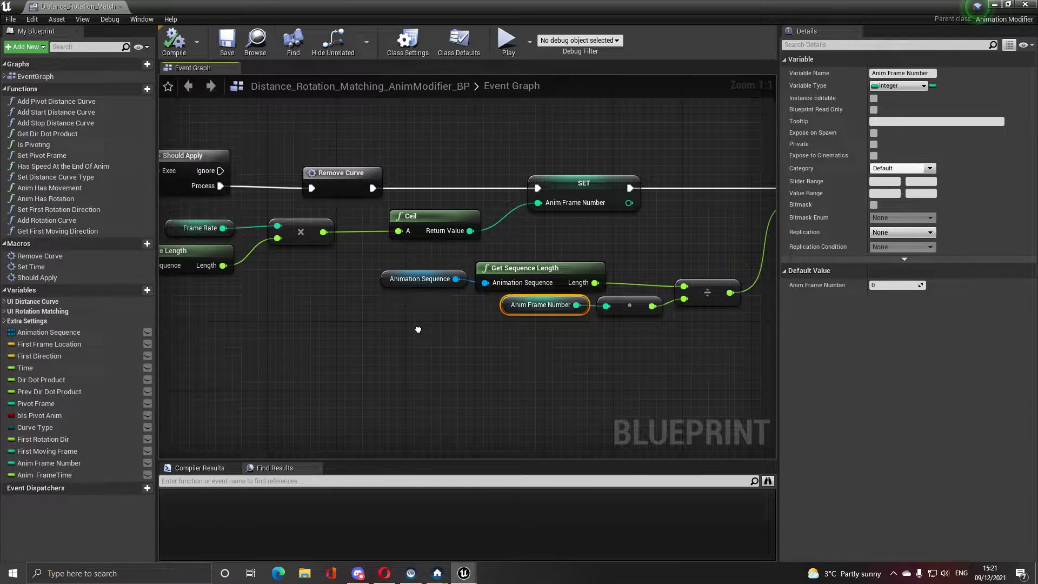
# - Duplicate the Frame Rate node into the multiply and rearrange the graph nodes
pyautogui.click(212, 236)
pyautogui.hotkey('ctrl', 'c')
pyautogui.hotkey('ctrl', 'v')
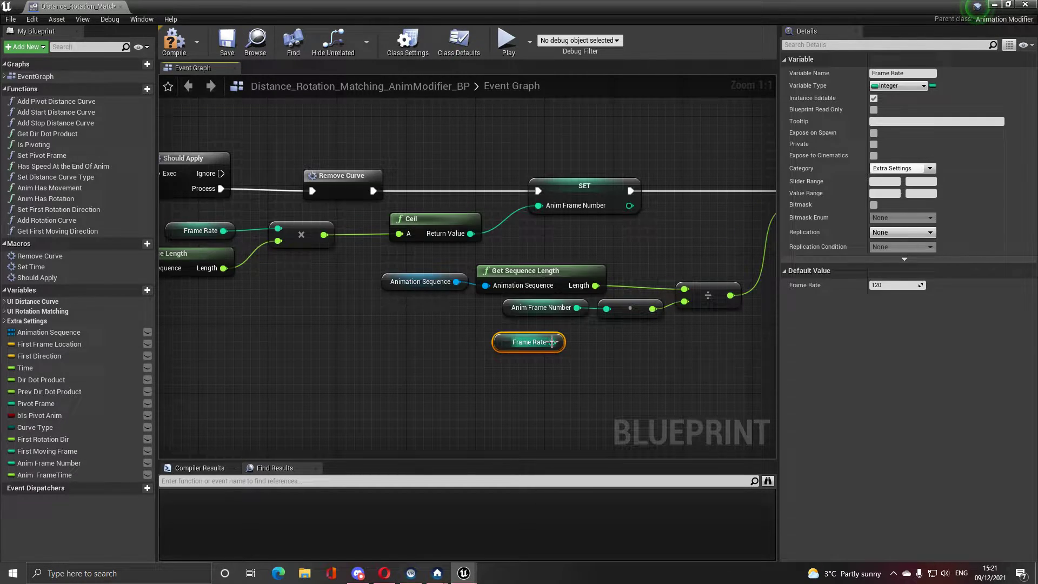
pyautogui.moveTo(552, 342); pyautogui.dragTo(607, 309)
pyautogui.moveTo(523, 312); pyautogui.dragTo(523, 329)
pyautogui.moveTo(523, 328); pyautogui.dragTo(426, 453, button='right')
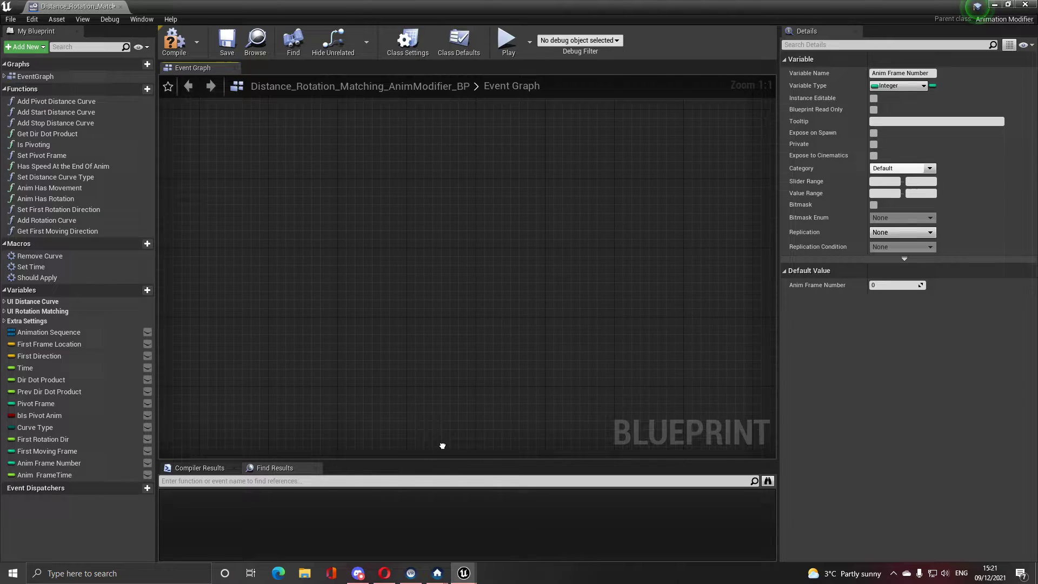
pyautogui.scroll(-8, 482, 233)
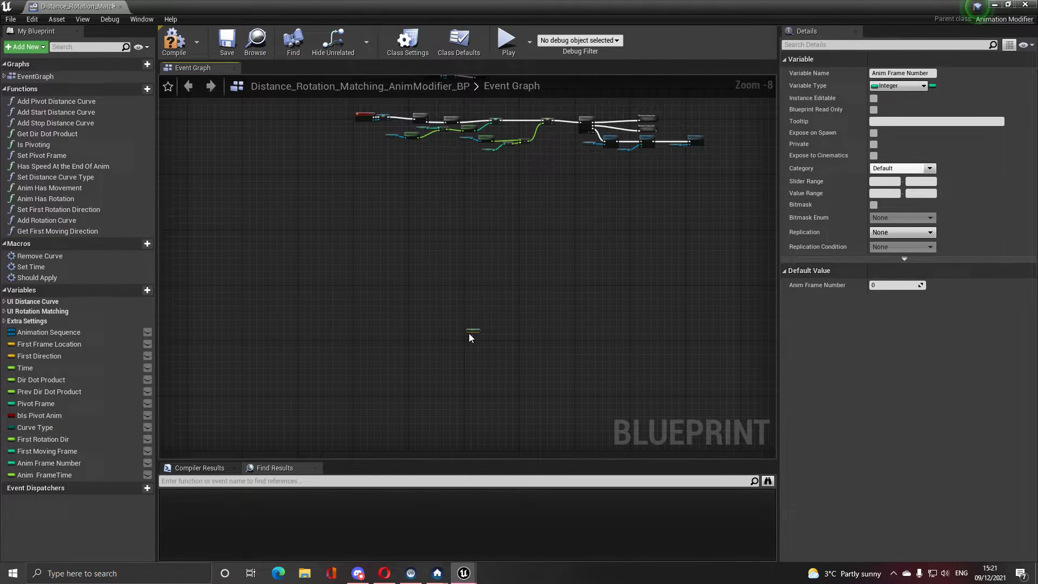
pyautogui.moveTo(485, 206); pyautogui.dragTo(492, 382, button='right')
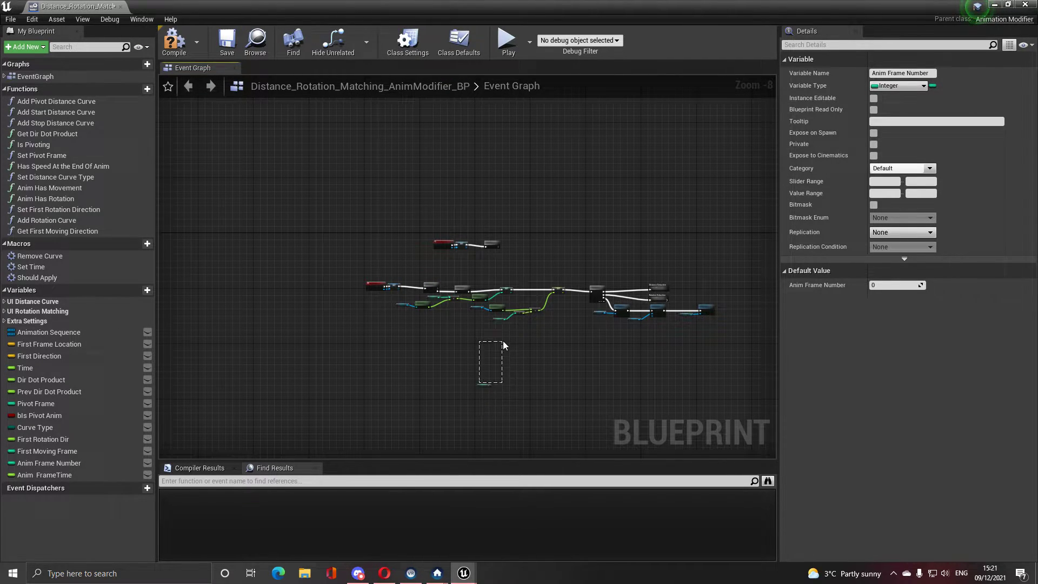
pyautogui.moveTo(502, 341); pyautogui.dragTo(477, 382)
pyautogui.scroll(8, 493, 348)
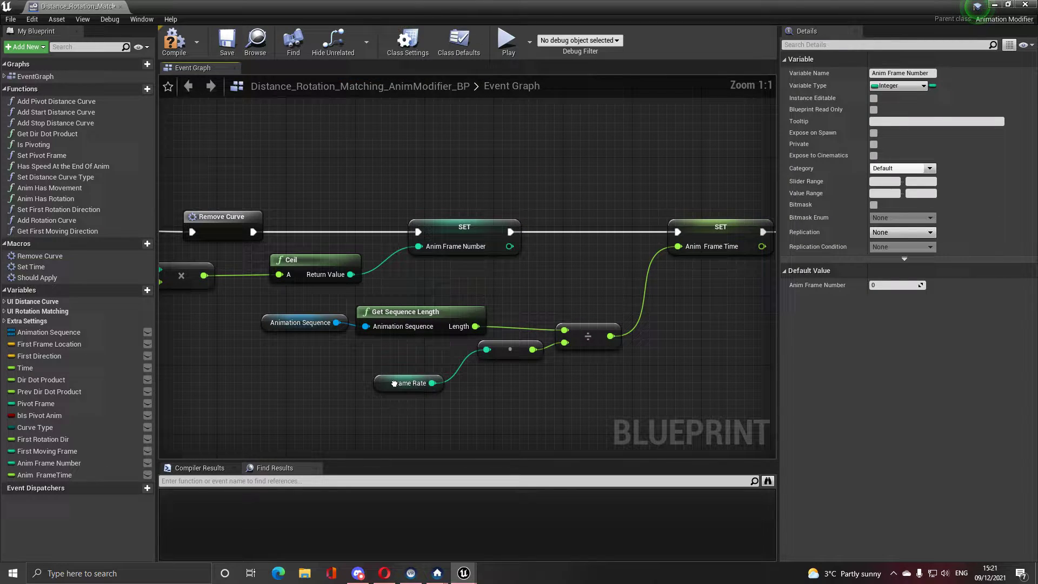
pyautogui.moveTo(394, 383); pyautogui.dragTo(421, 349)
pyautogui.moveTo(447, 385); pyautogui.dragTo(468, 359, button='right')
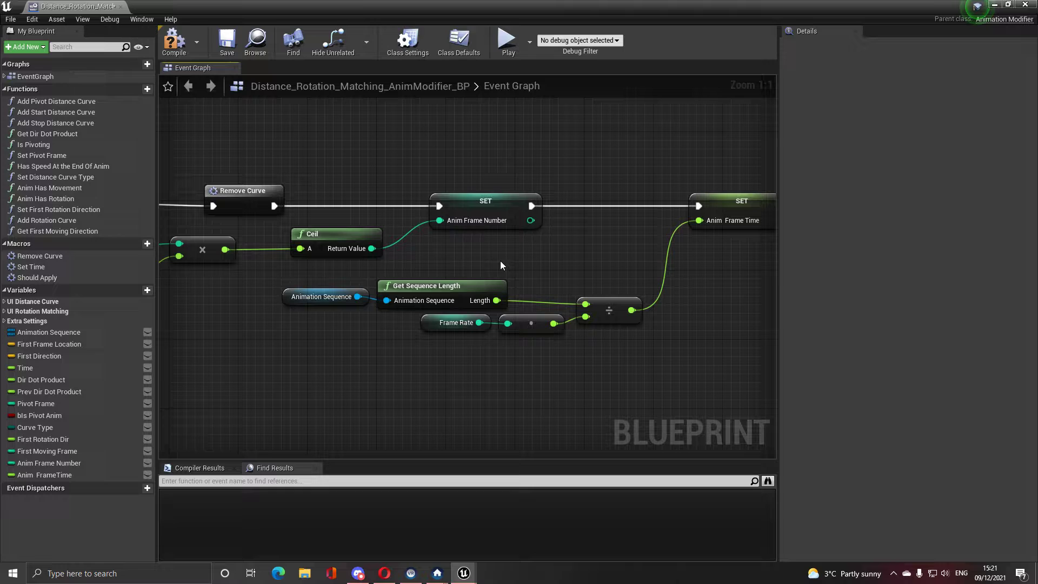
# - Replace Frame Rate with an Anim Frame Number getter in the multiply, then save
pyautogui.click(443, 324)
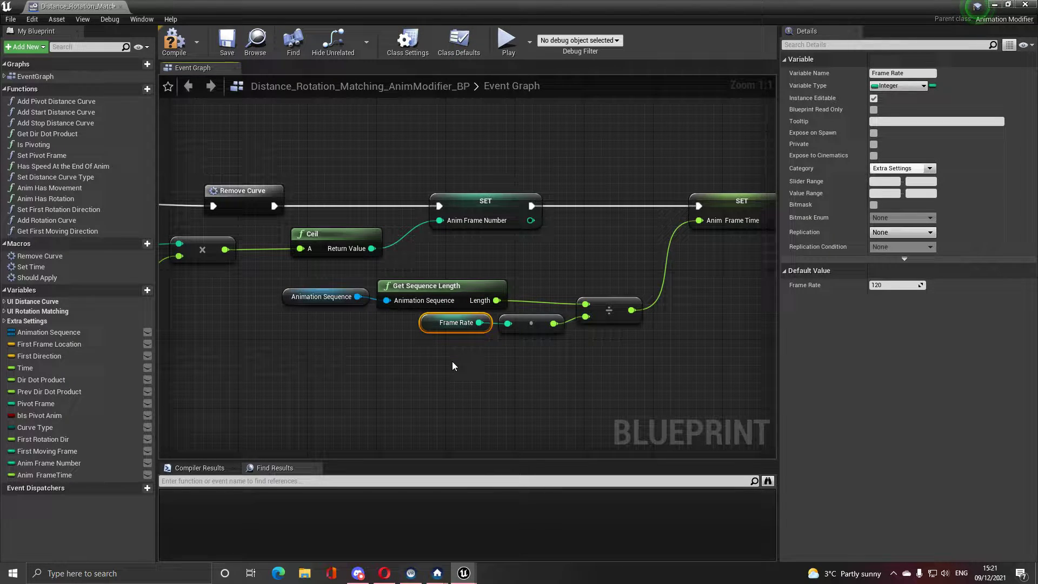
pyautogui.press('Delete')
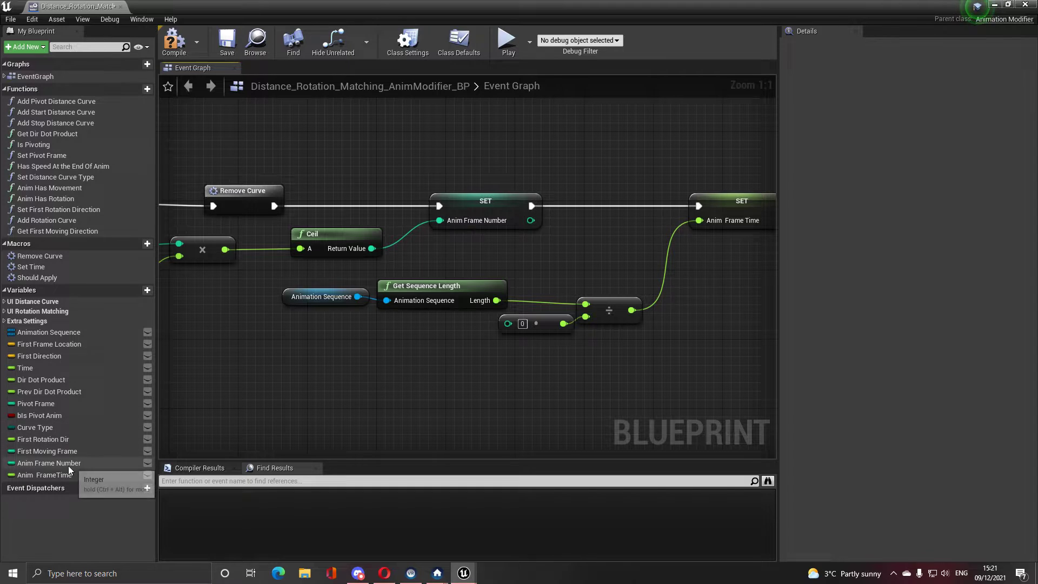
pyautogui.keyDown('ctrl'); pyautogui.moveTo(68, 464); pyautogui.dragTo(381, 346); pyautogui.keyUp('ctrl')
pyautogui.moveTo(452, 348); pyautogui.dragTo(508, 325)
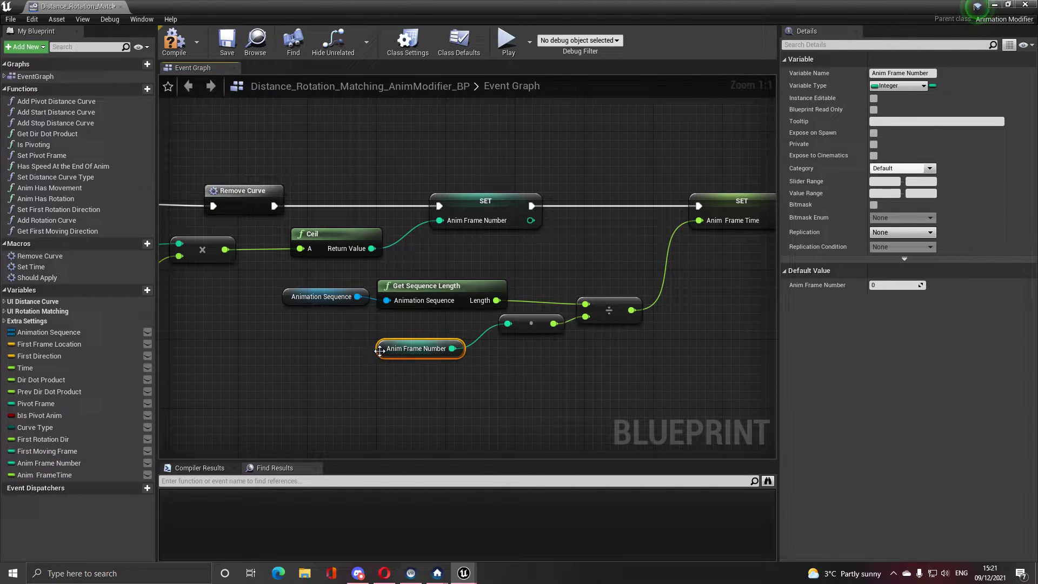
pyautogui.scroll(-4, 443, 315)
pyautogui.press('Delete')
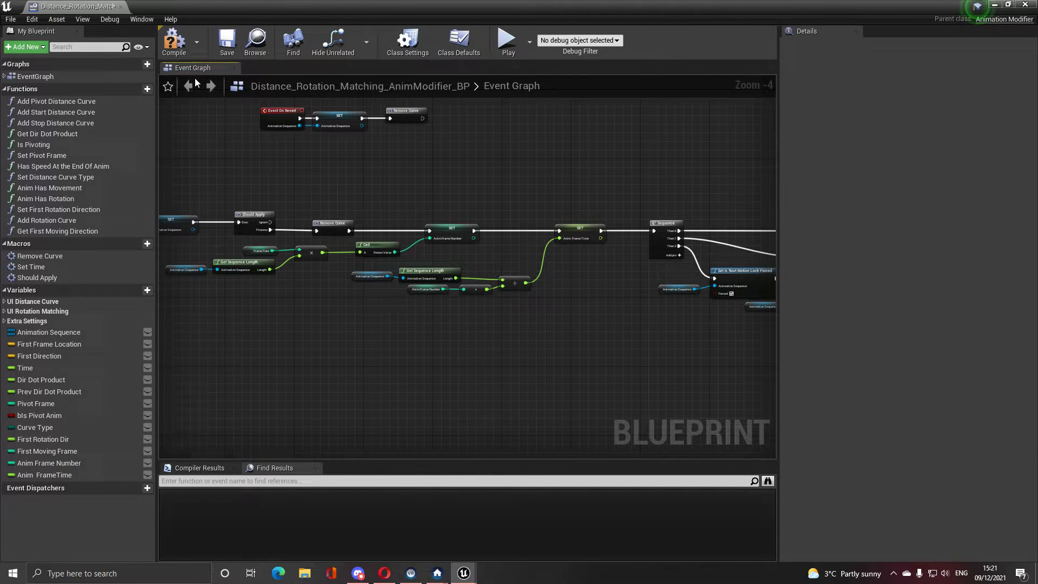
pyautogui.click(227, 43)
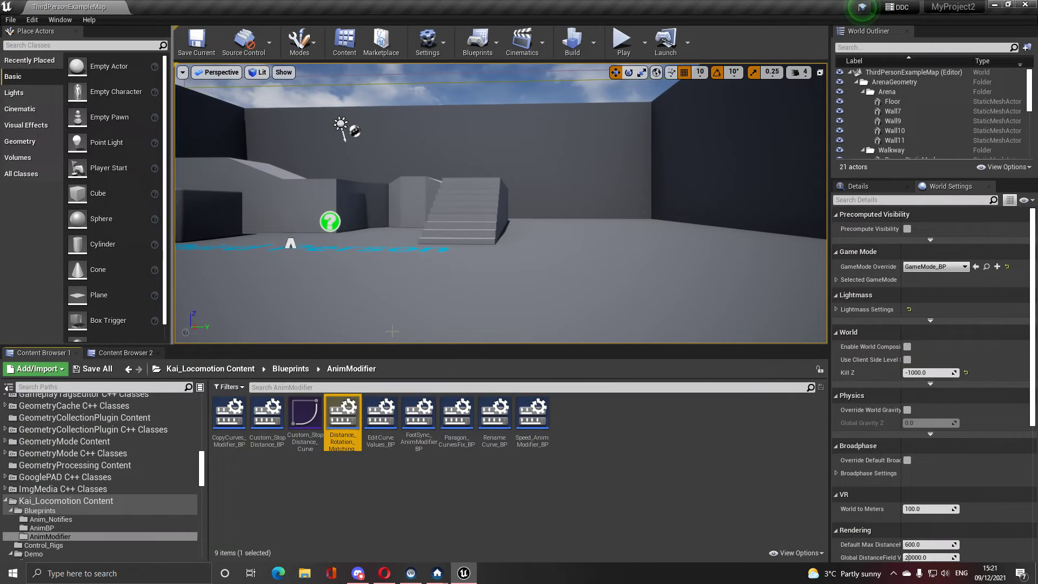
# - Navigate the folder history back to Retarget and select Kwang_LocoSet
pyautogui.hotkey('alt', 'Tab')
pyautogui.click(129, 369)
pyautogui.click(129, 369)
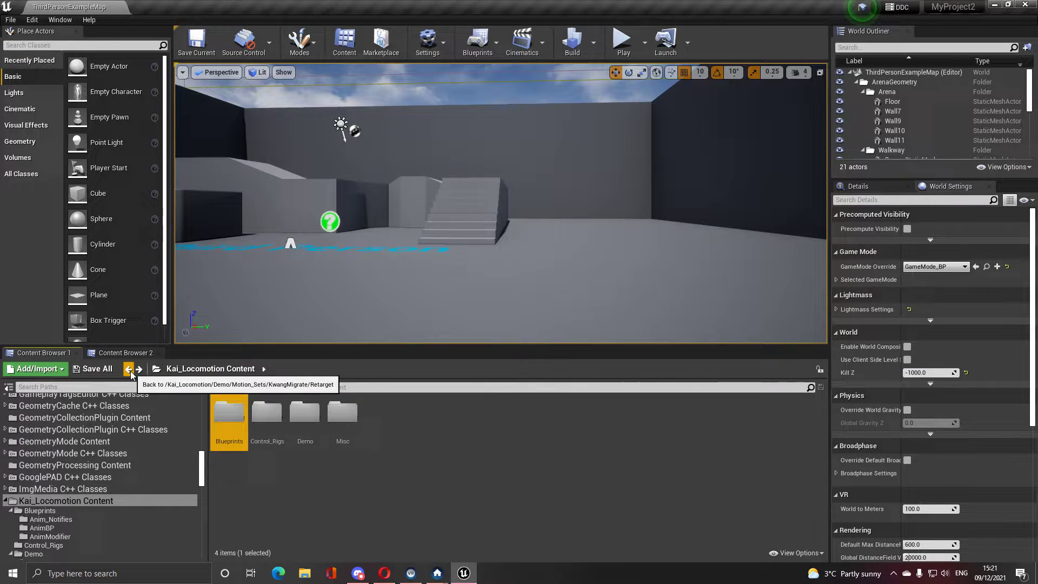
pyautogui.click(129, 369)
pyautogui.click(139, 369)
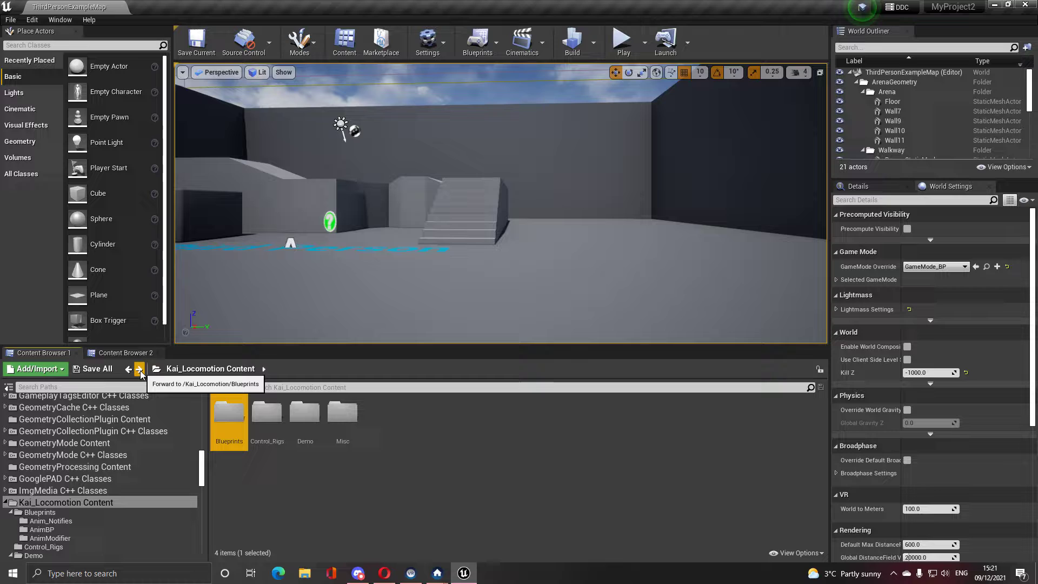
pyautogui.click(128, 369)
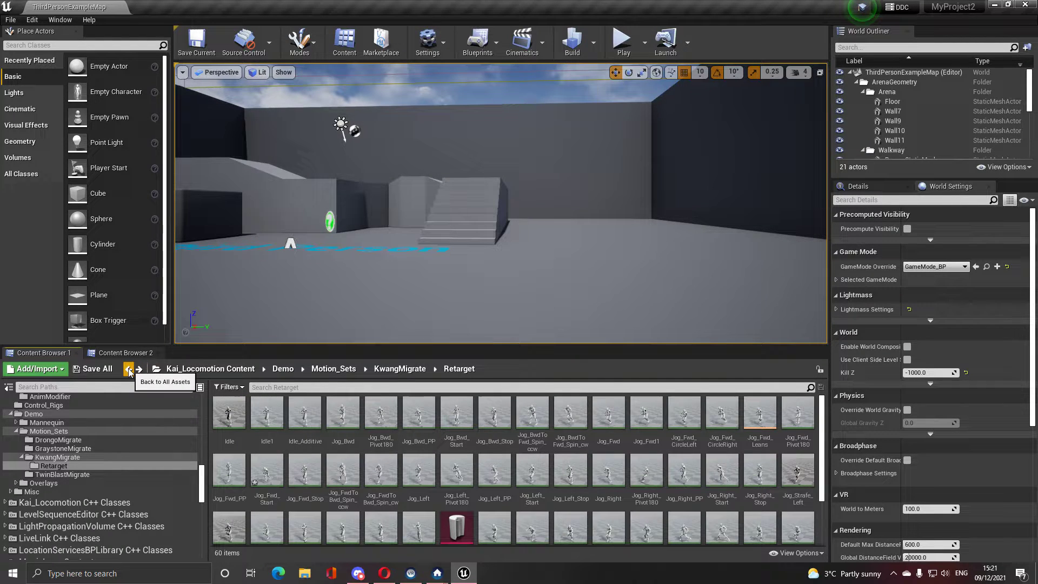
pyautogui.click(140, 369)
pyautogui.click(129, 368)
pyautogui.scroll(-1, 457, 450)
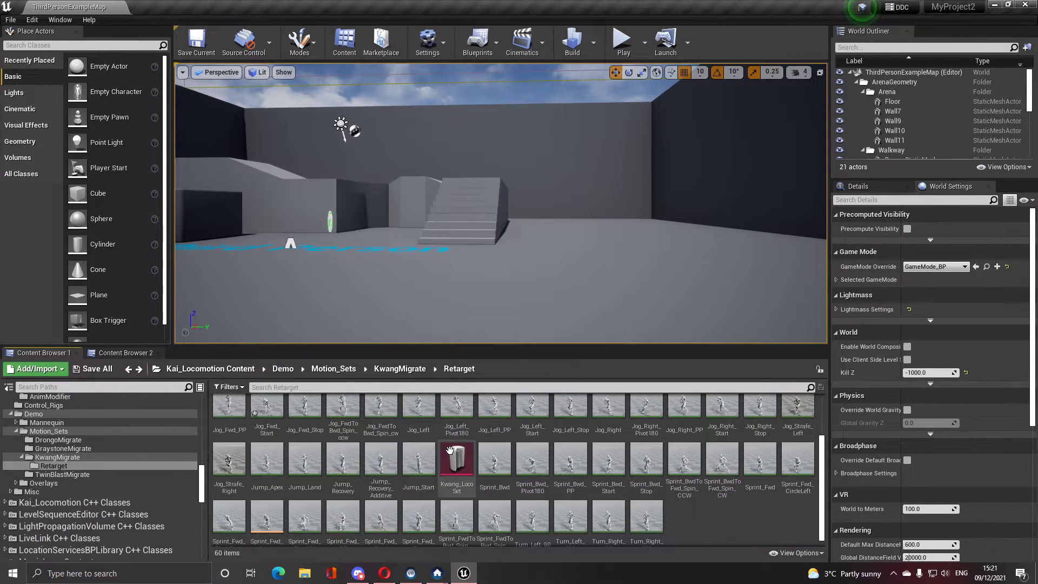
pyautogui.click(457, 451)
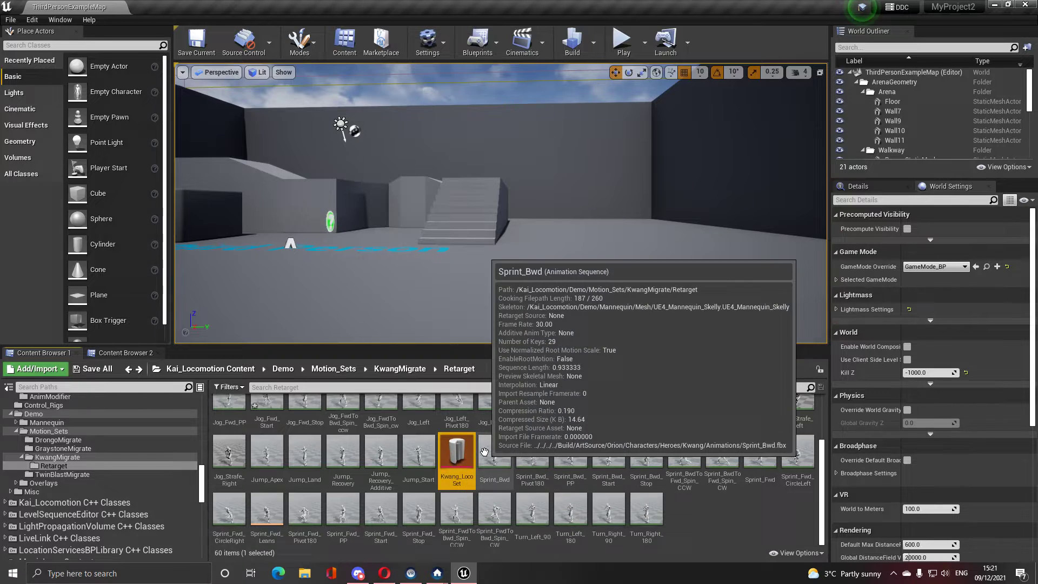
pyautogui.scroll(2, 323, 450)
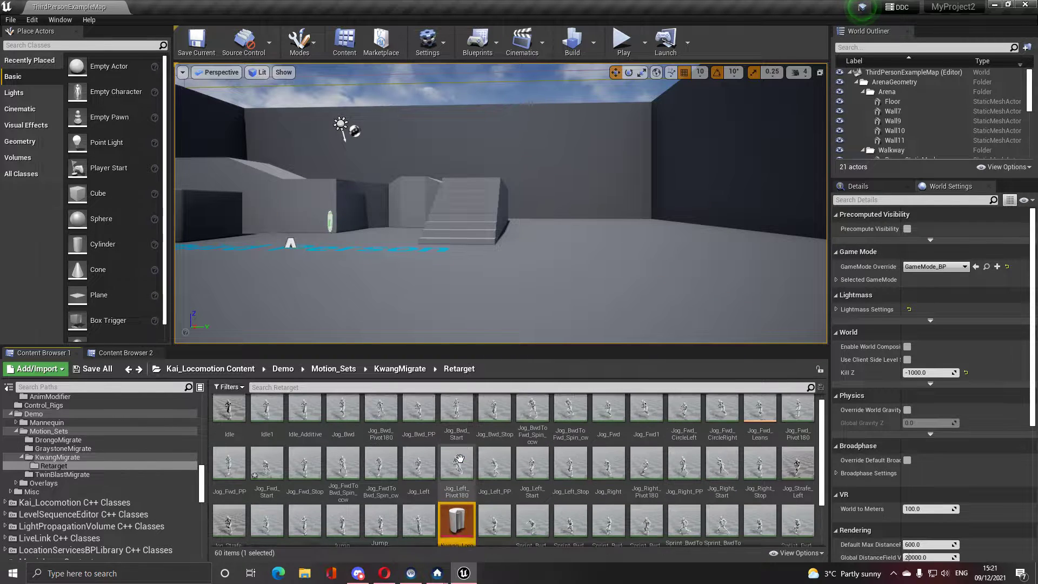
# - Step back to All Assets, return to Retarget, and select Jog_Bwd_Stop
pyautogui.click(128, 369)
pyautogui.click(129, 368)
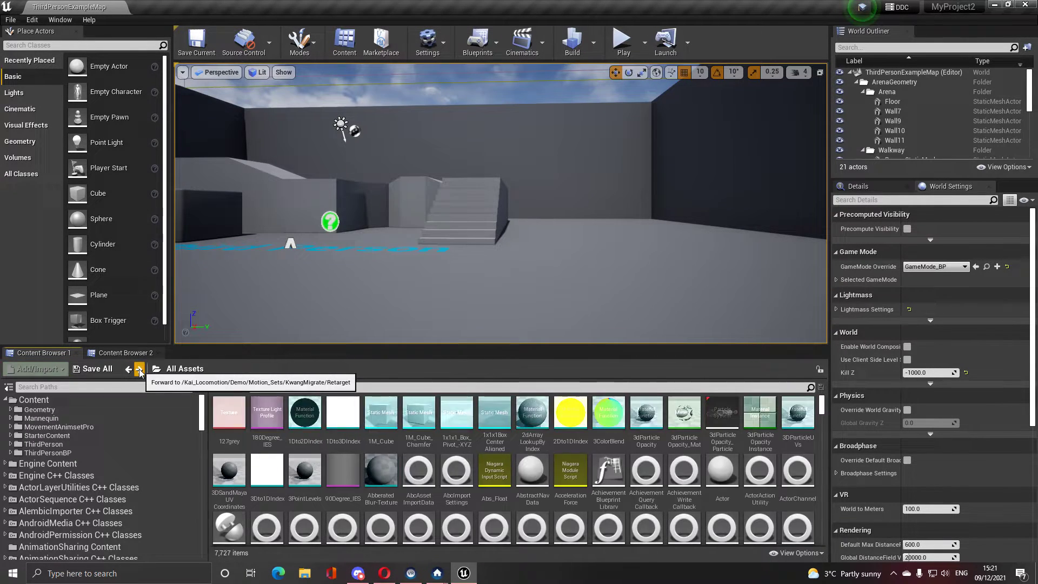
pyautogui.click(139, 369)
pyautogui.click(140, 369)
pyautogui.click(494, 422)
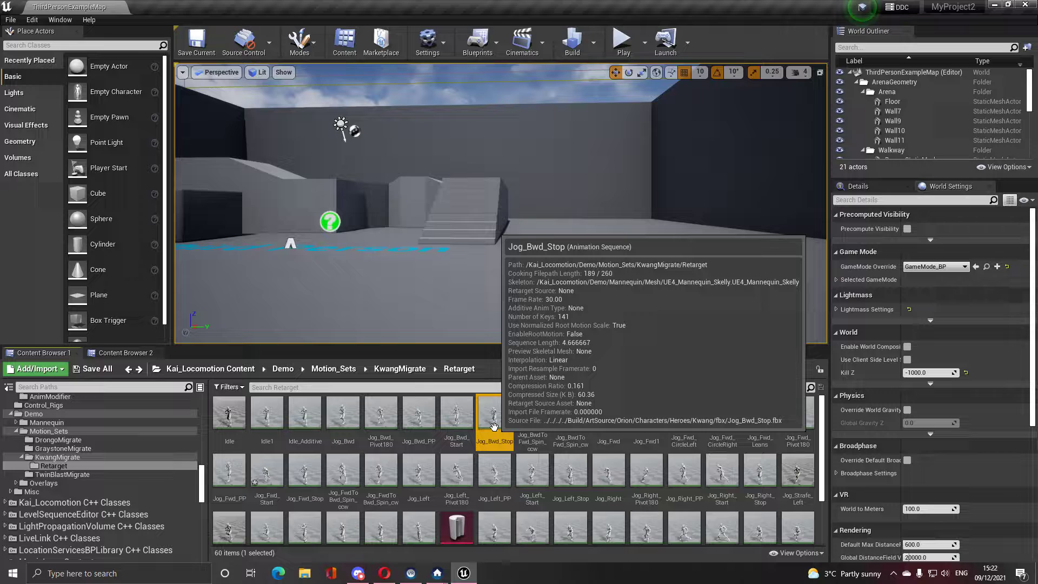
# - Open Kwang_LocoSet and look through its Idle and Turns settings
pyautogui.doubleClick(457, 530)
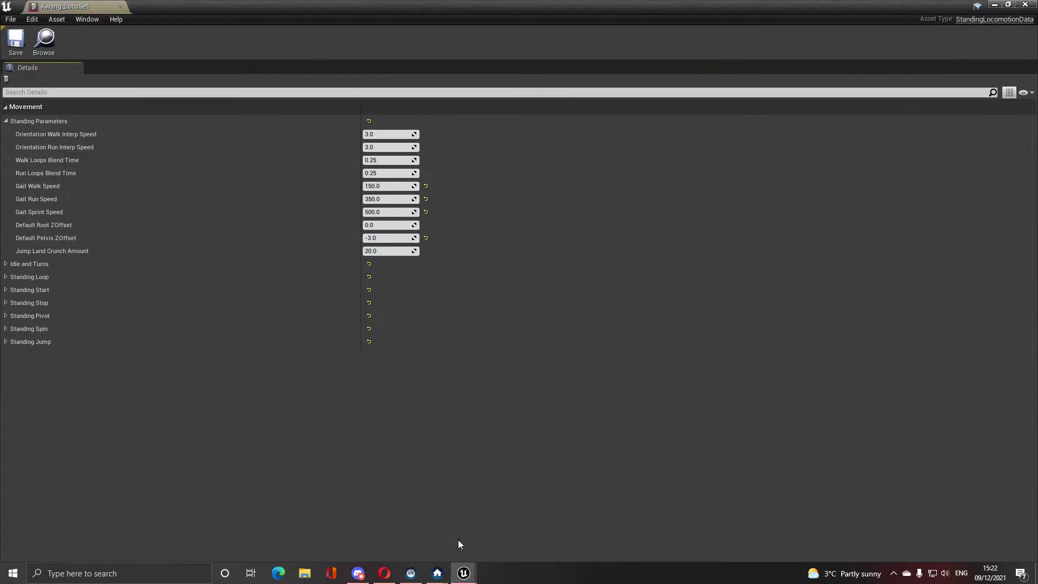
pyautogui.click(6, 263)
pyautogui.scroll(-3, 81, 324)
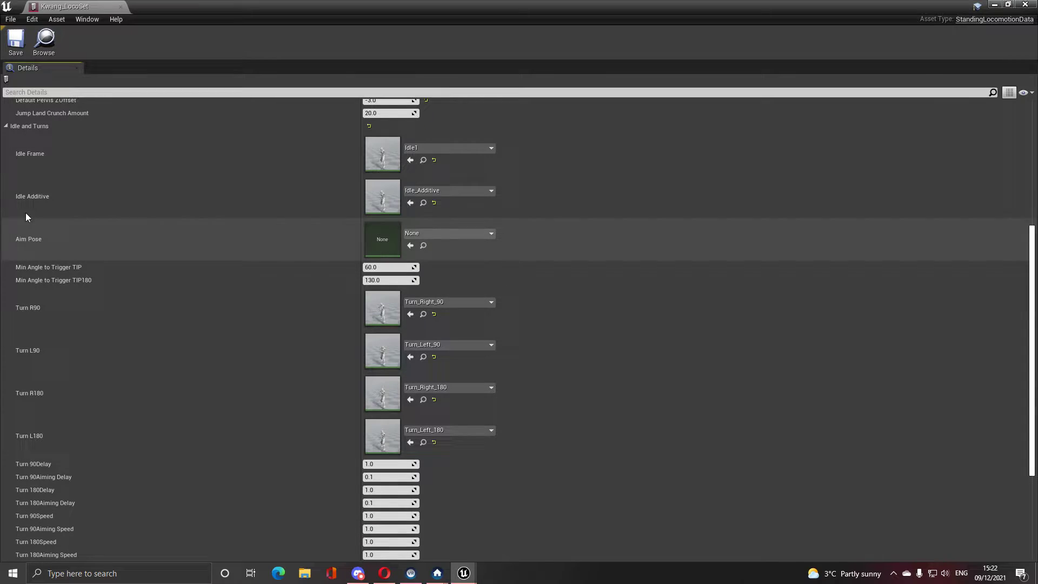
pyautogui.click(6, 126)
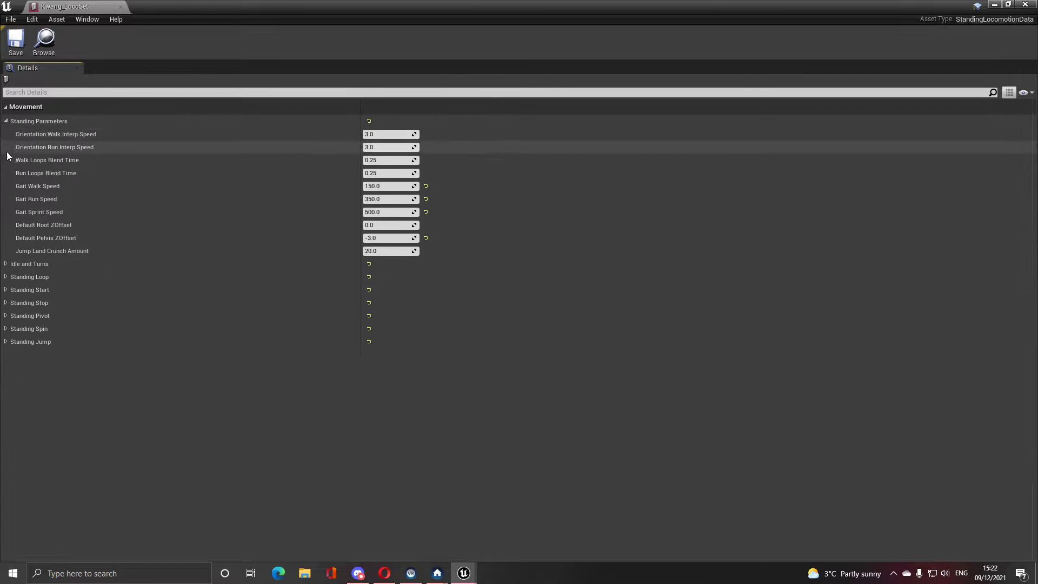
# - Expand Standing Loop > Walk to show Jog_Fwd_Leans, Jog_Right, Jog_Left and Jog_Bwd
pyautogui.click(6, 279)
pyautogui.click(11, 290)
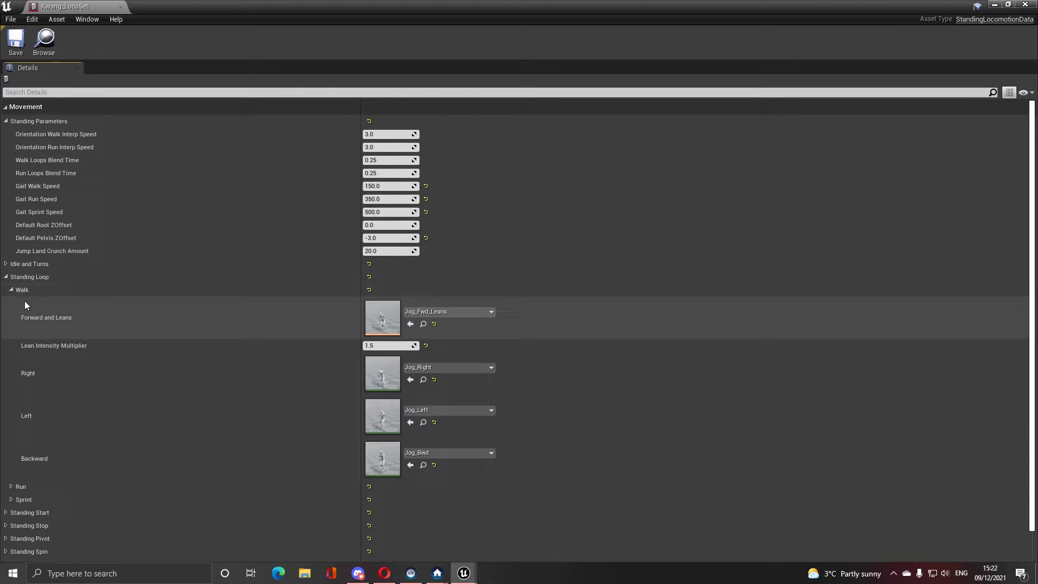
pyautogui.scroll(-1, 81, 363)
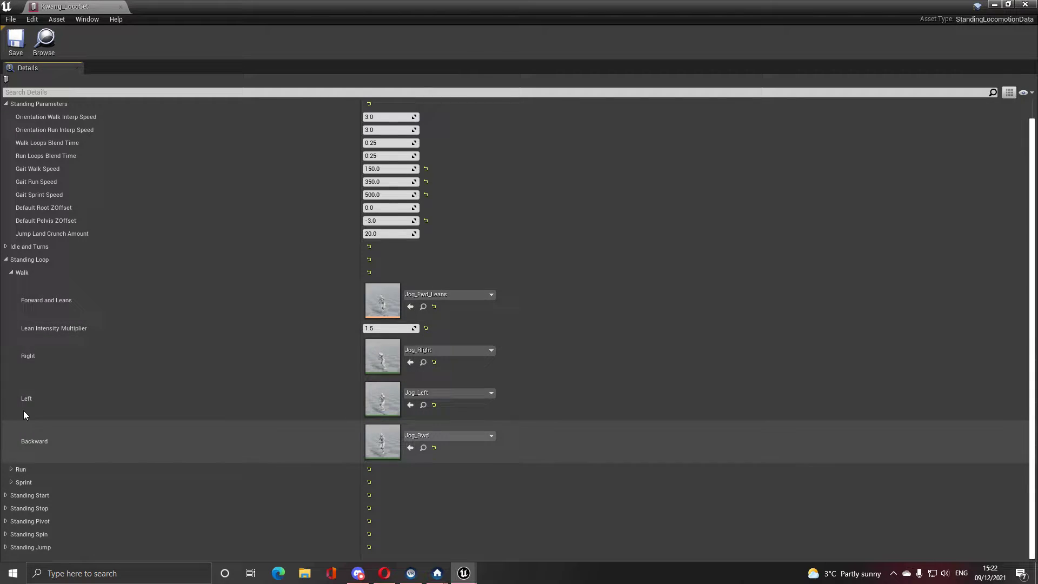
pyautogui.click(12, 272)
pyautogui.click(6, 277)
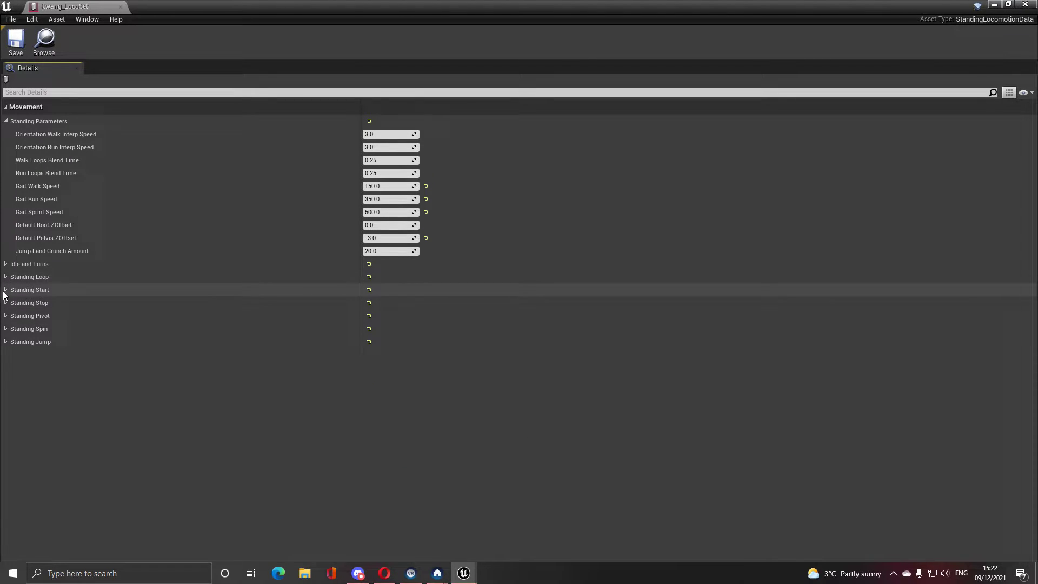
pyautogui.click(5, 277)
pyautogui.click(12, 290)
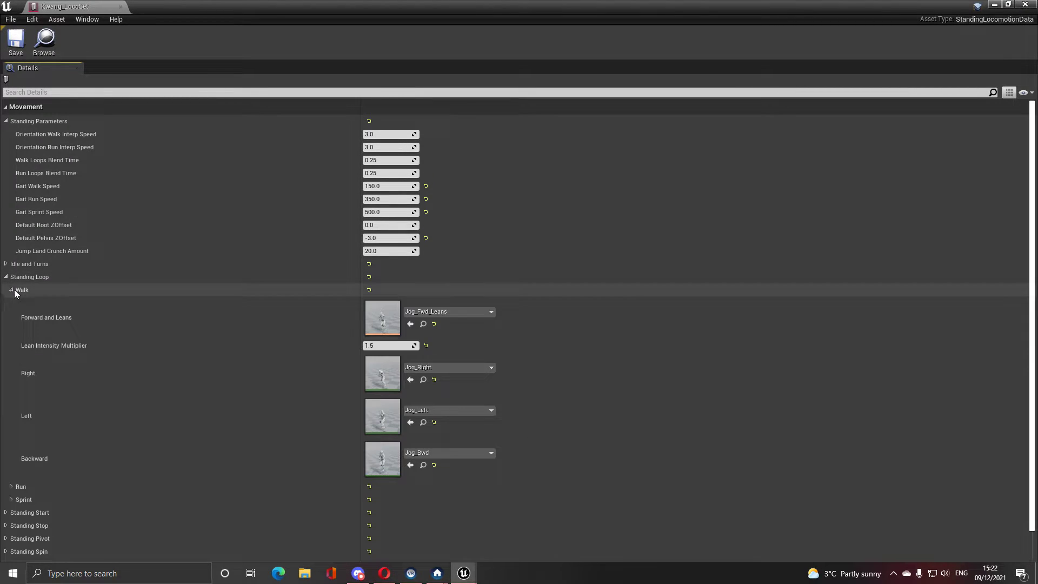
# - Inspect the Jog_Fwd_Leans blend space's centre Jog_Fwd sample, then return to the level
pyautogui.doubleClick(371, 316)
pyautogui.click(520, 454)
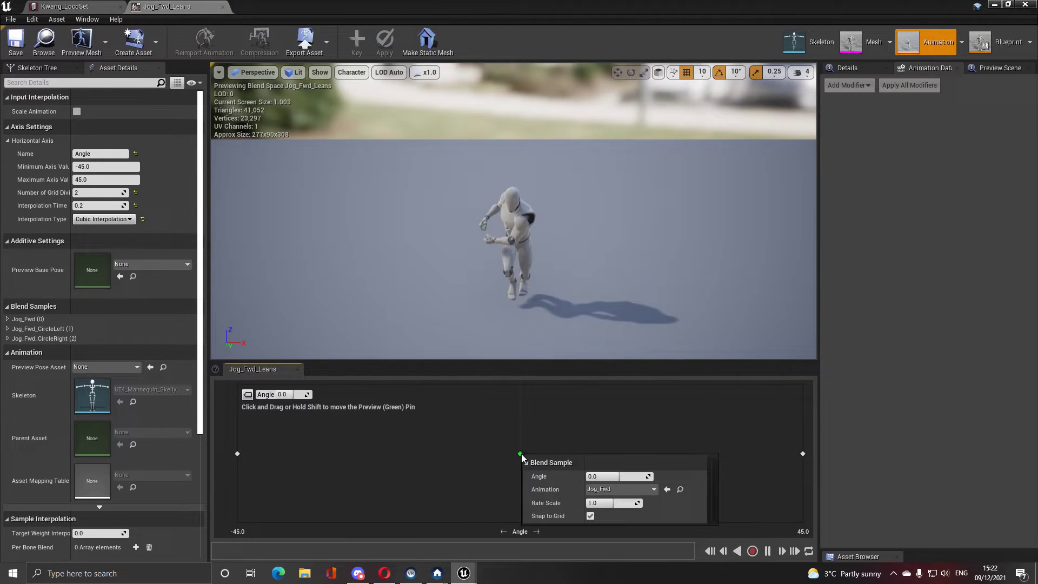
pyautogui.click(595, 452)
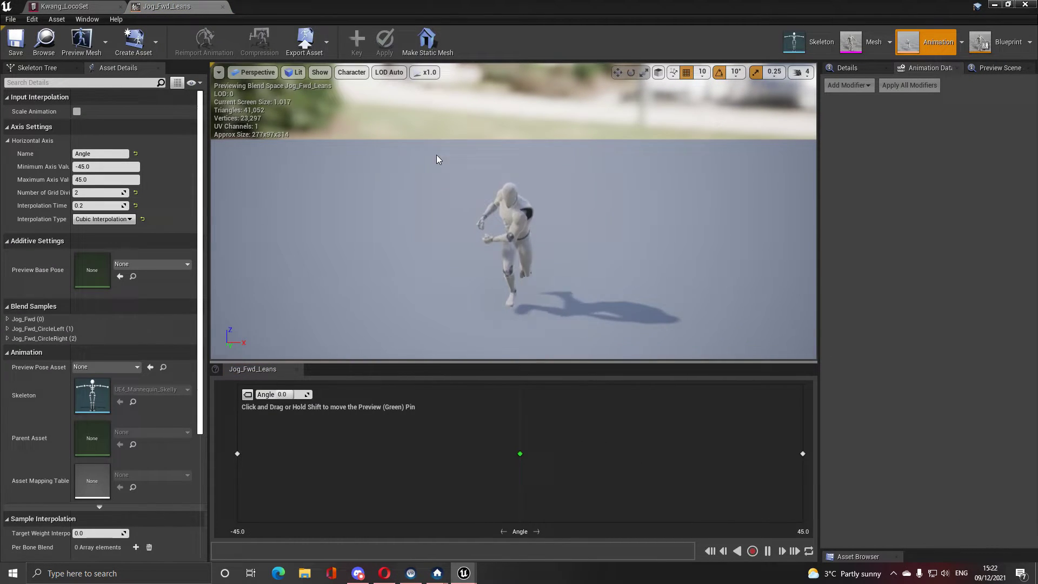
pyautogui.moveTo(118, 6); pyautogui.dragTo(265, 7)
pyautogui.click(70, 7)
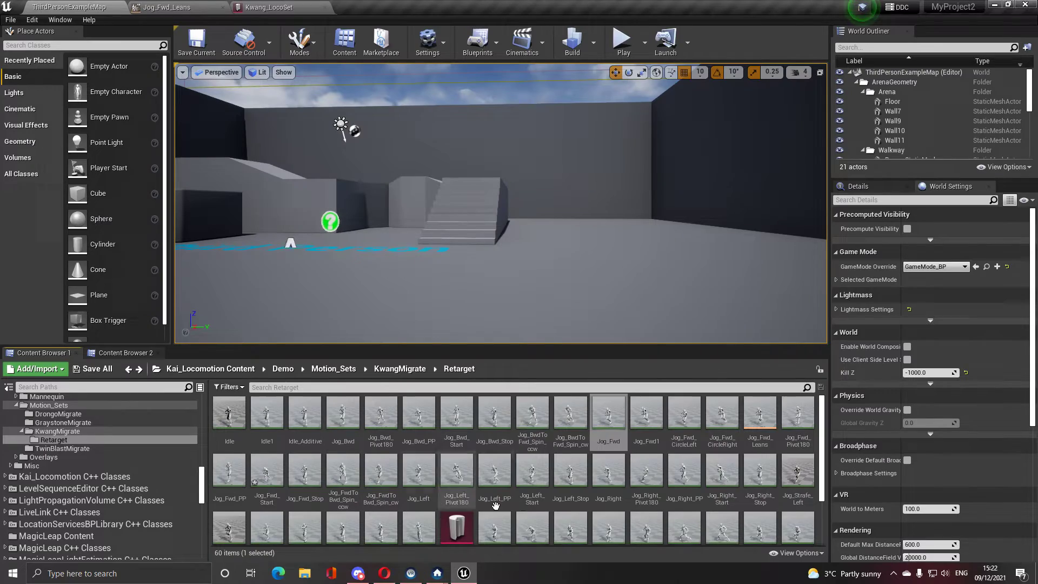
# - In Jog_Fwd1, remove the root additive layer track and rotate the root bone
pyautogui.doubleClick(647, 418)
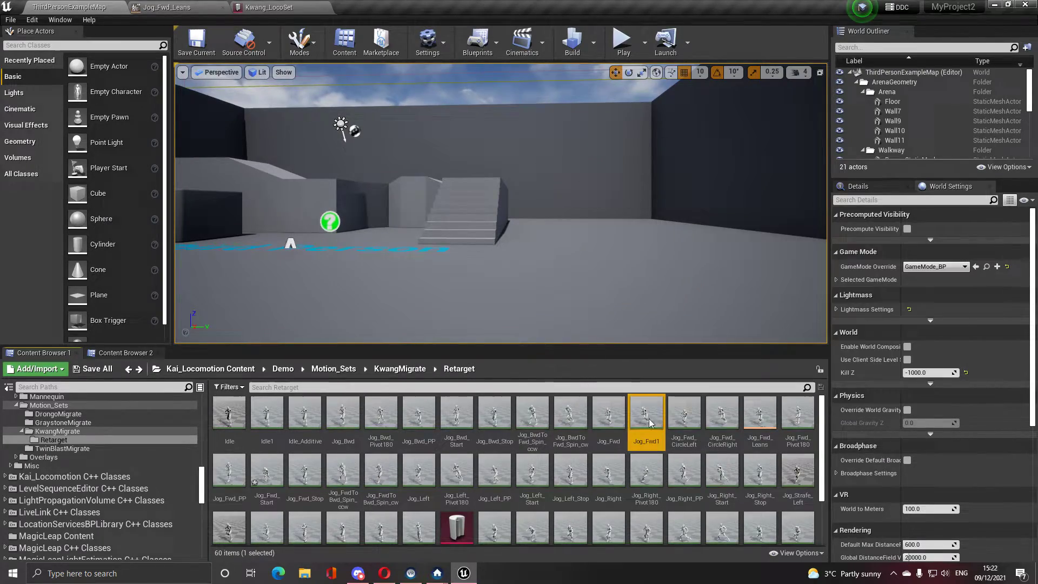
pyautogui.click(319, 466)
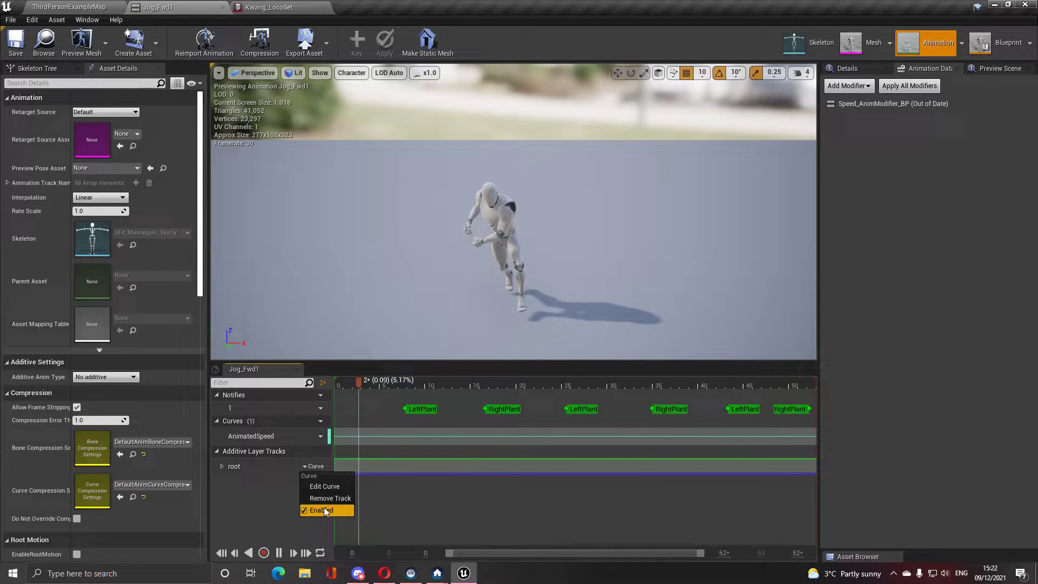
pyautogui.click(325, 510)
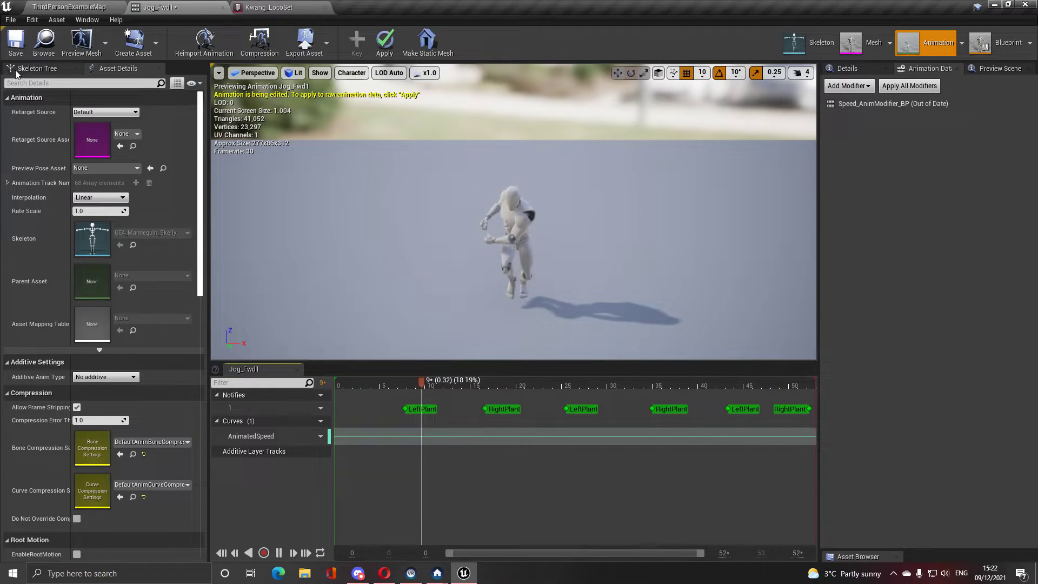
pyautogui.click(47, 98)
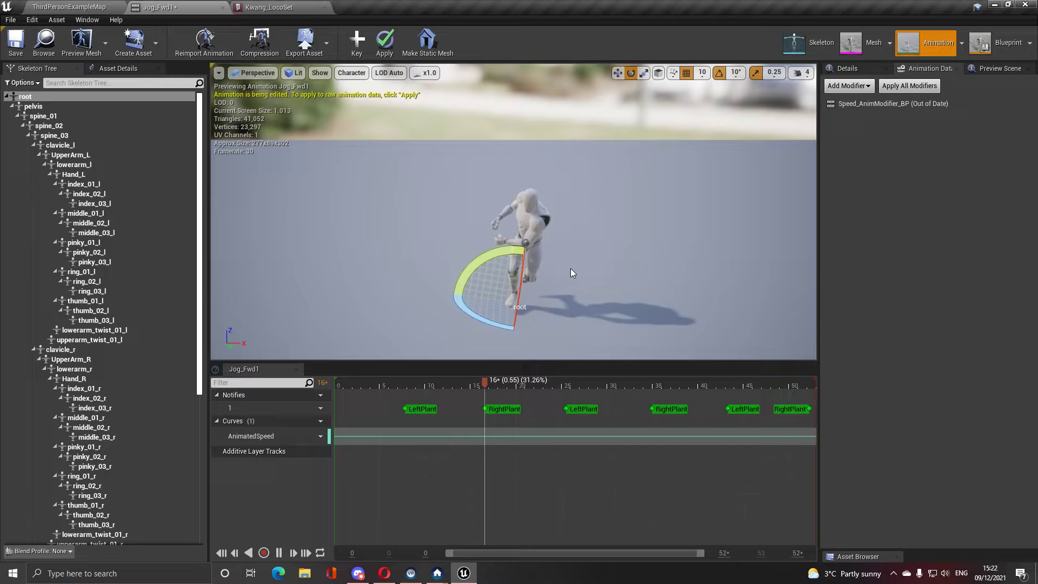
pyautogui.moveTo(488, 254); pyautogui.dragTo(589, 292)
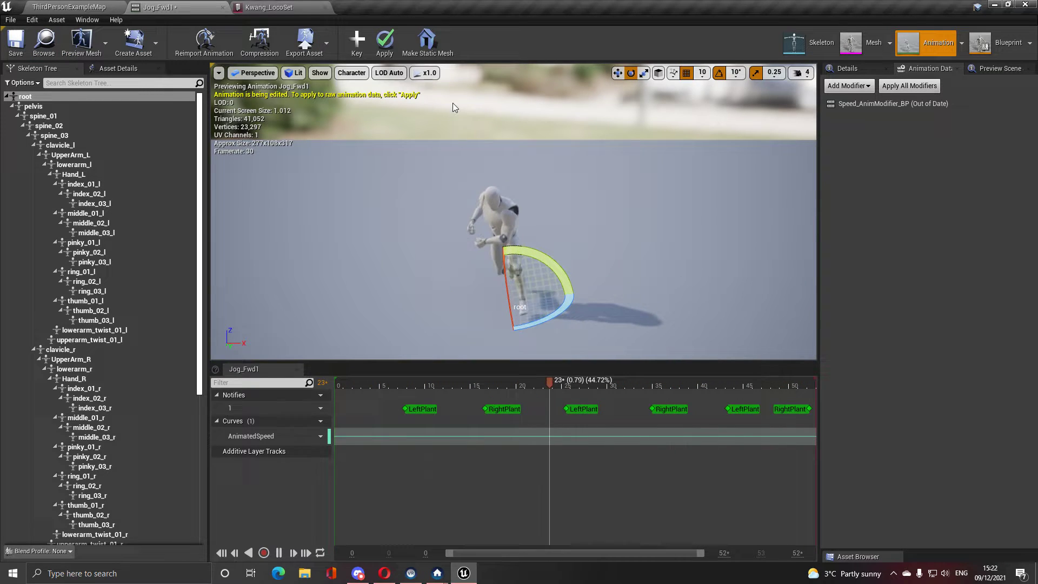
pyautogui.click(69, 7)
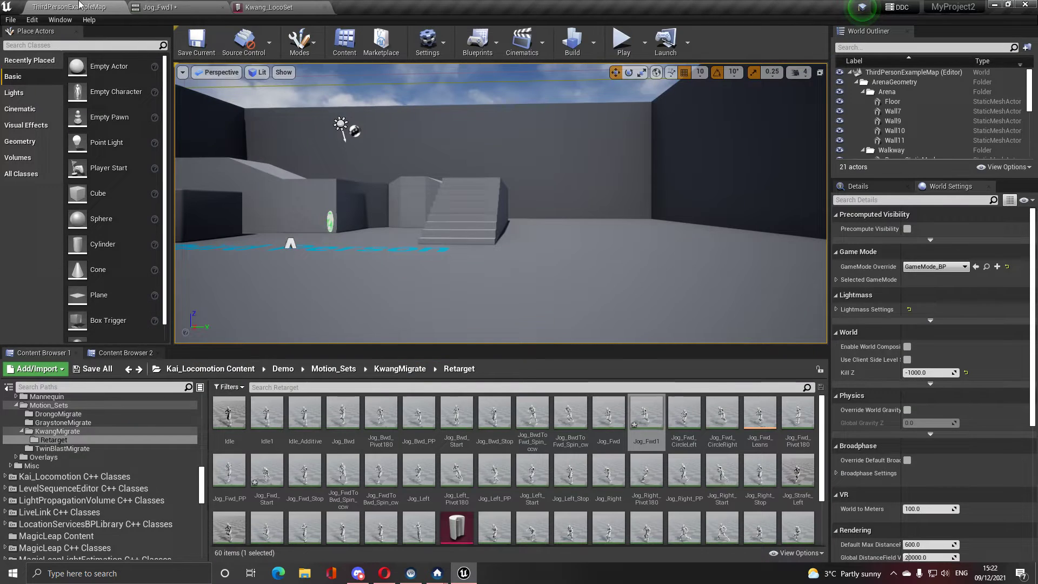
pyautogui.click(269, 7)
pyautogui.click(167, 7)
pyautogui.click(281, 7)
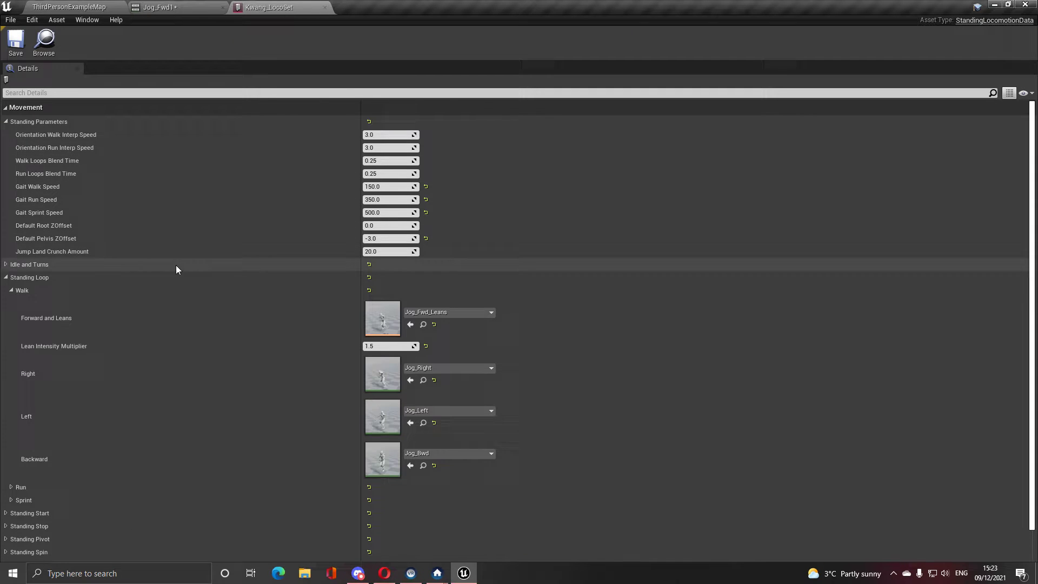
pyautogui.click(5, 278)
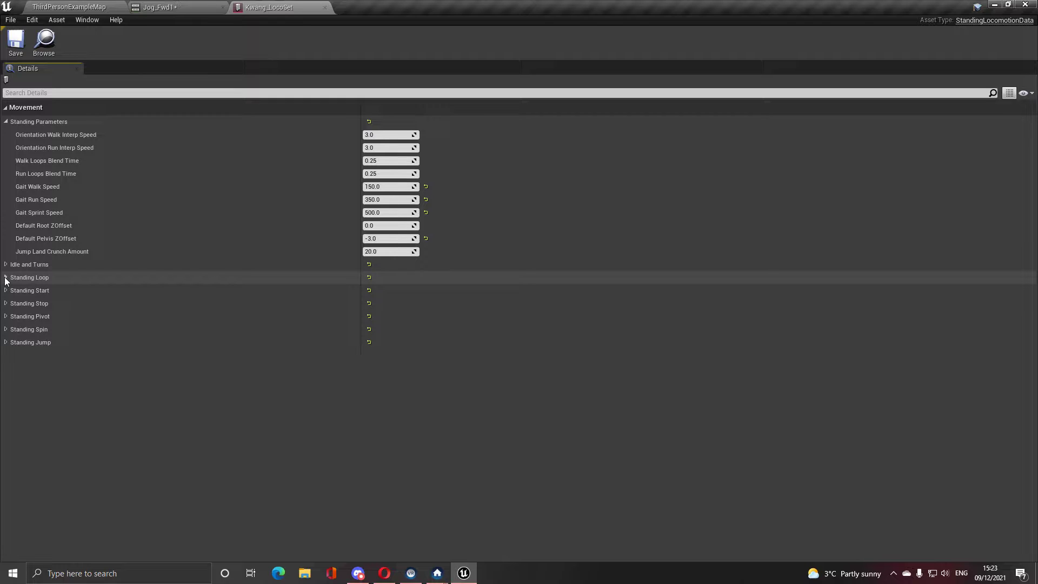
pyautogui.click(5, 316)
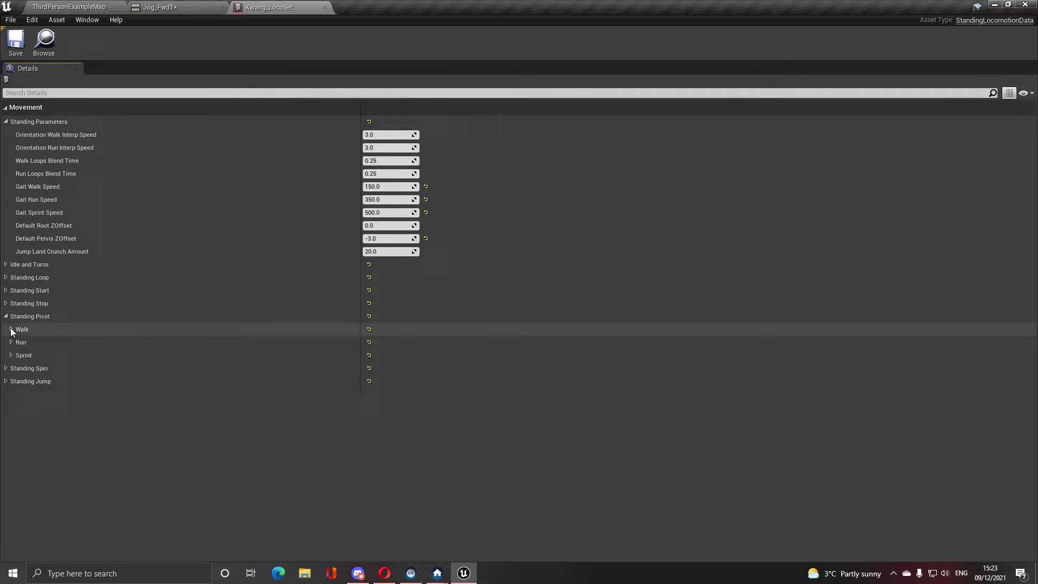
pyautogui.click(87, 7)
# - Browse to MovementAnimsetPro > Animations > RootMotion in the Content Browser
pyautogui.scroll(10, 66, 468)
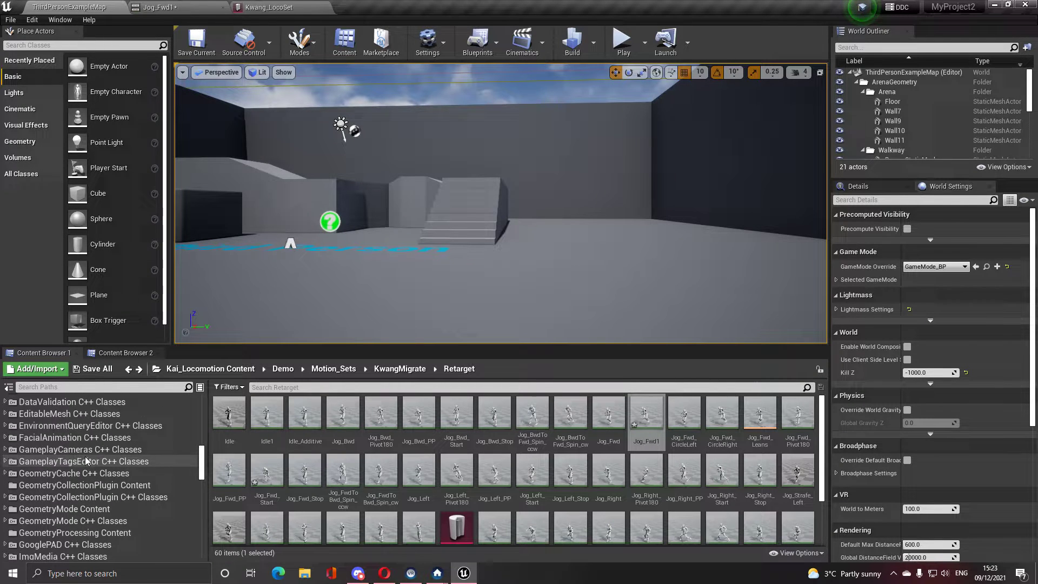
pyautogui.scroll(8, 111, 439)
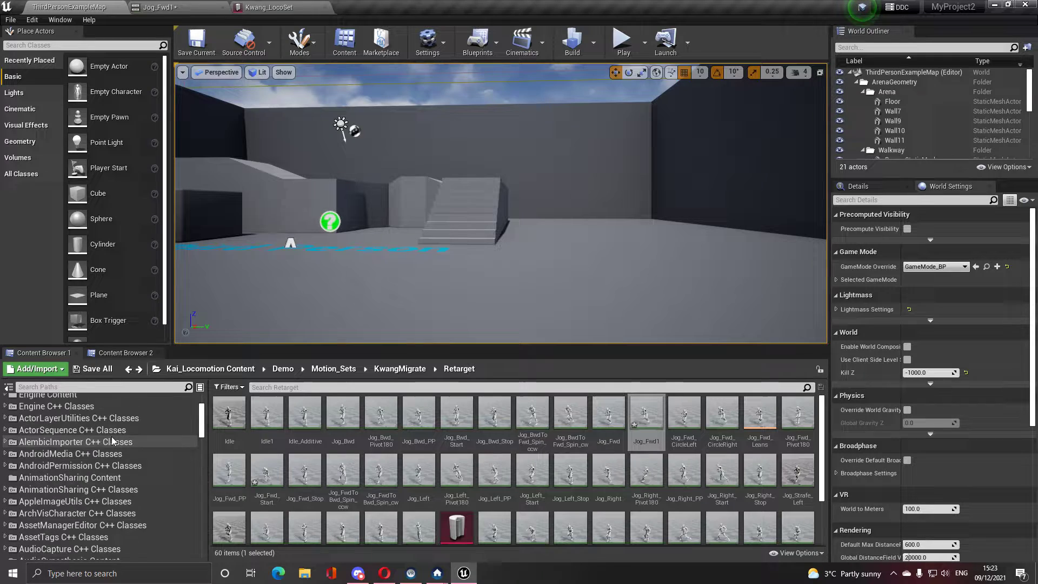
pyautogui.click(68, 427)
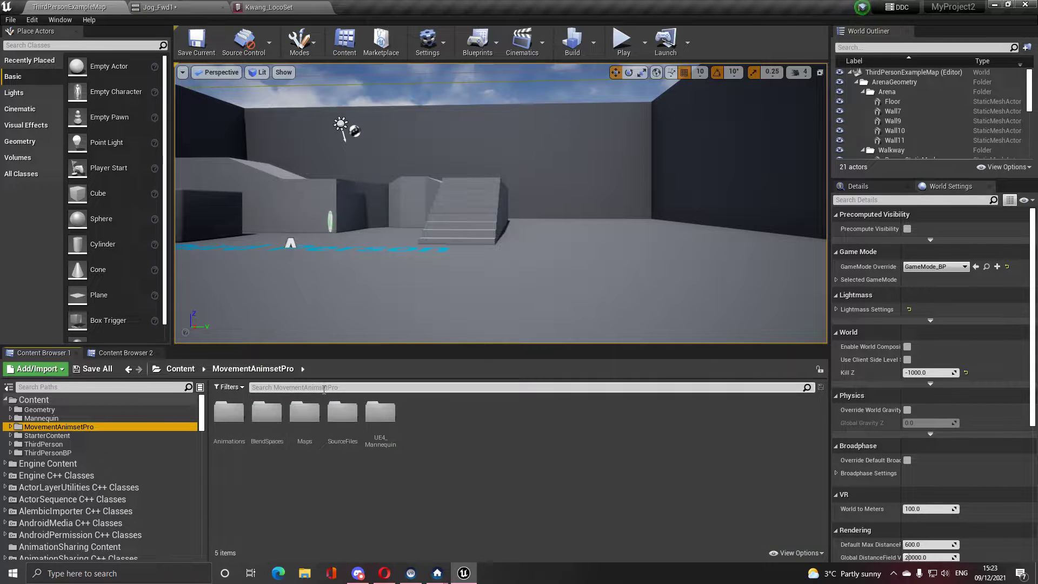
pyautogui.doubleClick(229, 411)
pyautogui.doubleClick(304, 413)
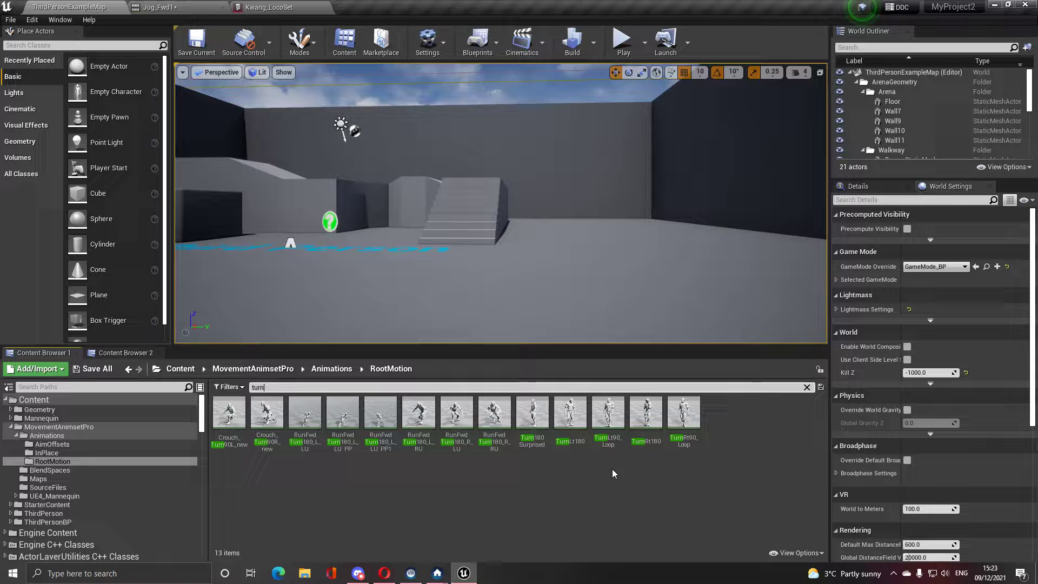
# - Open RunFwdTurn180_R_RU and add and apply the Distance_Rotation_Matching modifier
pyautogui.doubleClick(494, 416)
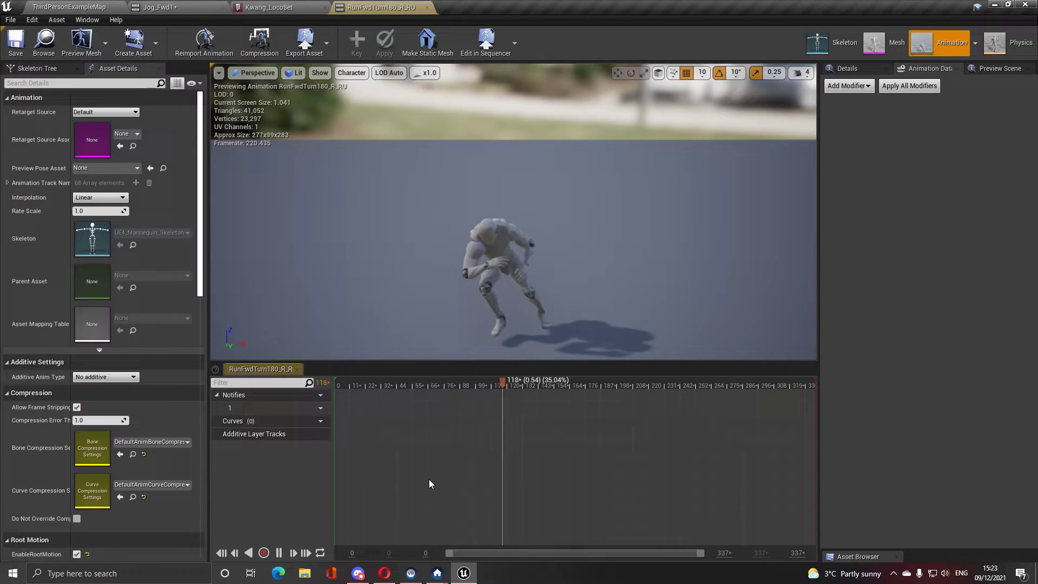
pyautogui.click(848, 86)
pyautogui.click(917, 144)
pyautogui.click(859, 103)
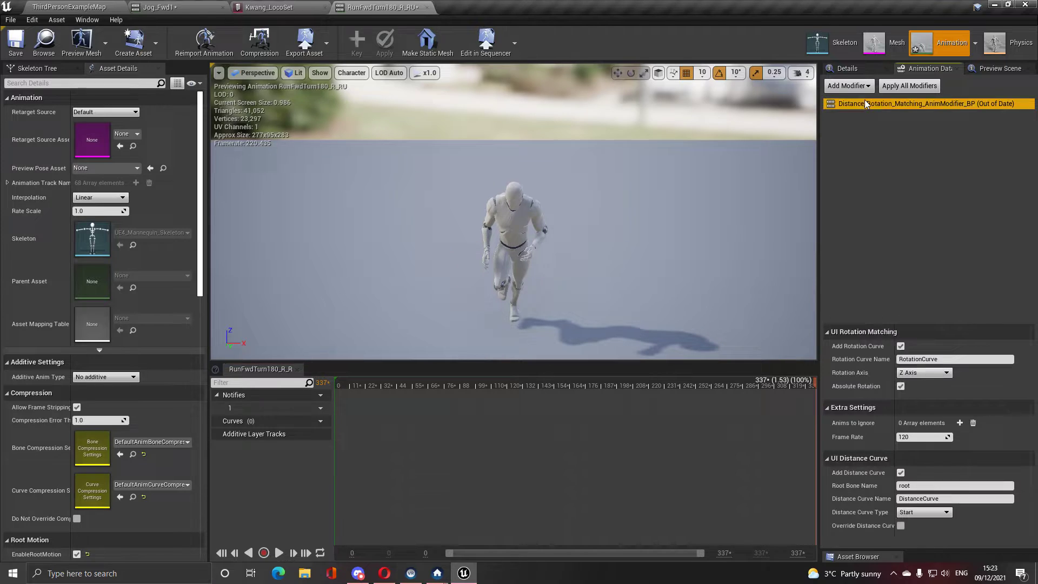
pyautogui.rightClick(859, 102)
pyautogui.click(886, 123)
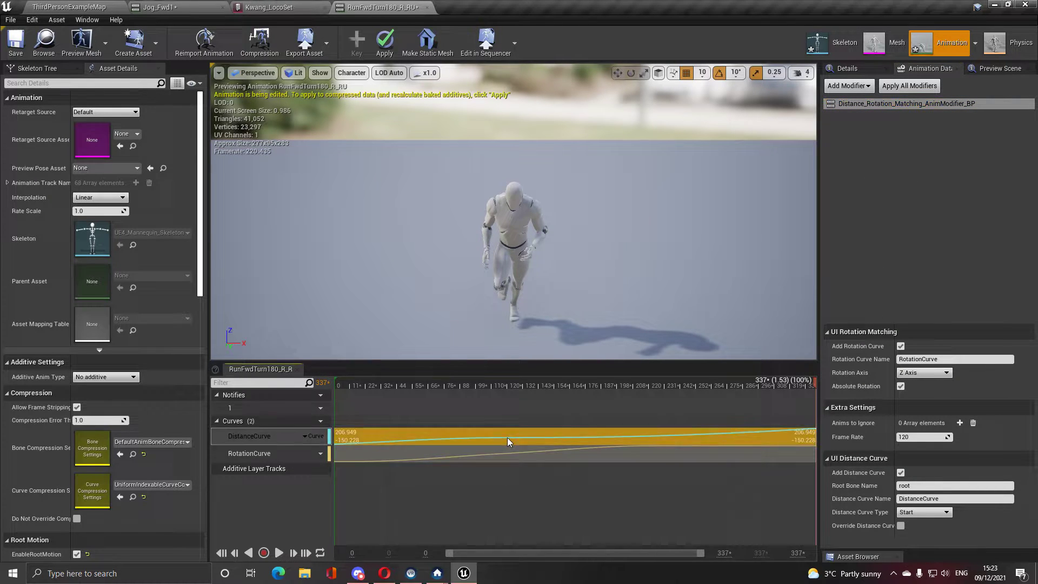
# - Inspect DistanceCurve keys at 0.5167 s and 0.525 s, scrubbing frames 113 to 152
pyautogui.doubleClick(507, 437)
pyautogui.scroll(5, 524, 455)
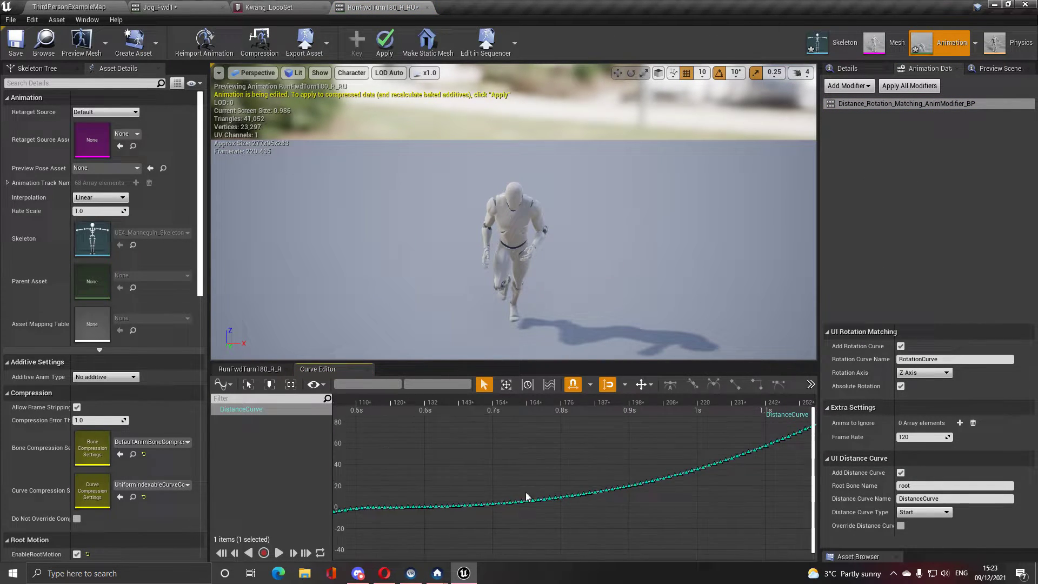
pyautogui.moveTo(525, 492); pyautogui.dragTo(683, 444, button='right')
pyautogui.click(517, 474)
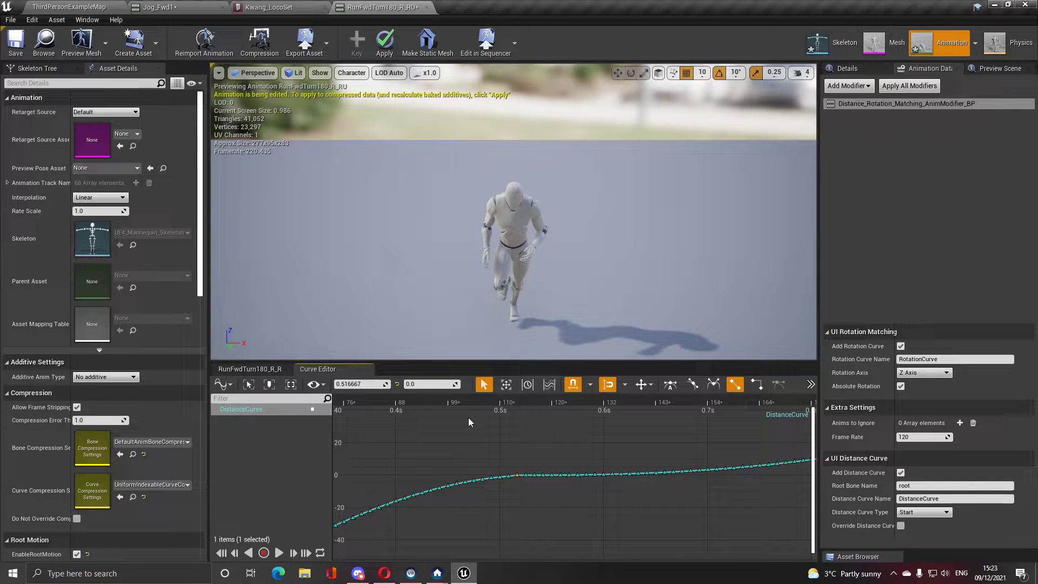
pyautogui.click(515, 404)
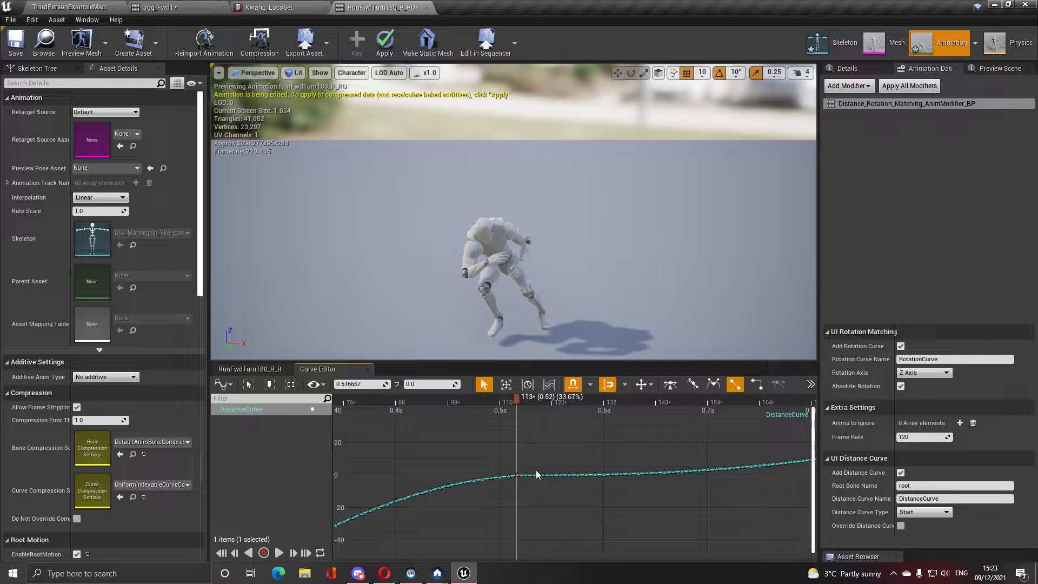
pyautogui.moveTo(519, 403); pyautogui.dragTo(517, 401)
pyautogui.click(526, 475)
pyautogui.moveTo(518, 401); pyautogui.dragTo(534, 426)
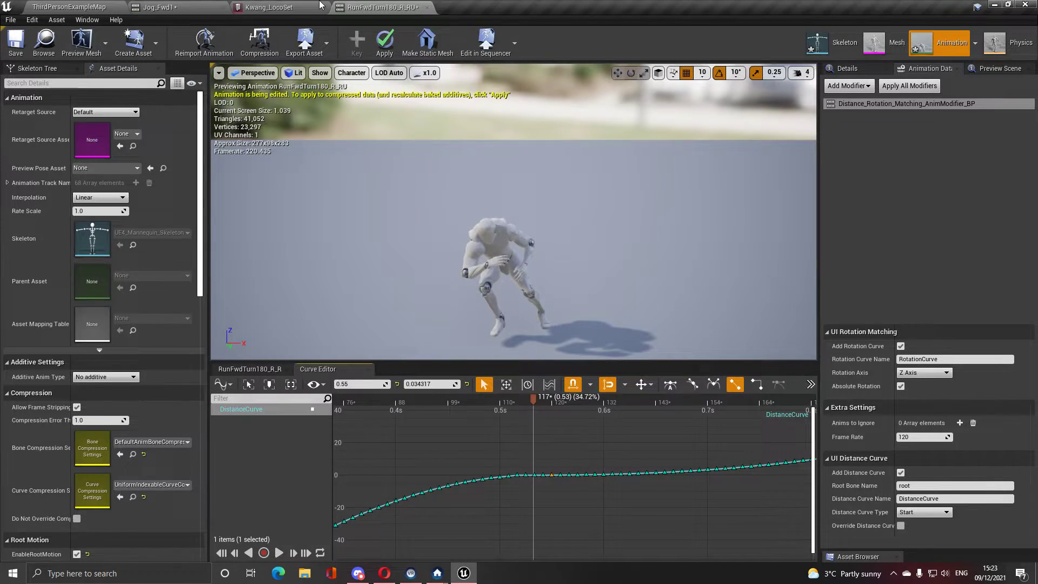
pyautogui.click(268, 7)
# - Expand Kwang_LocoSet's walk pivot Strafe and Rotate Pivot Right Foot Up entries
pyautogui.click(10, 329)
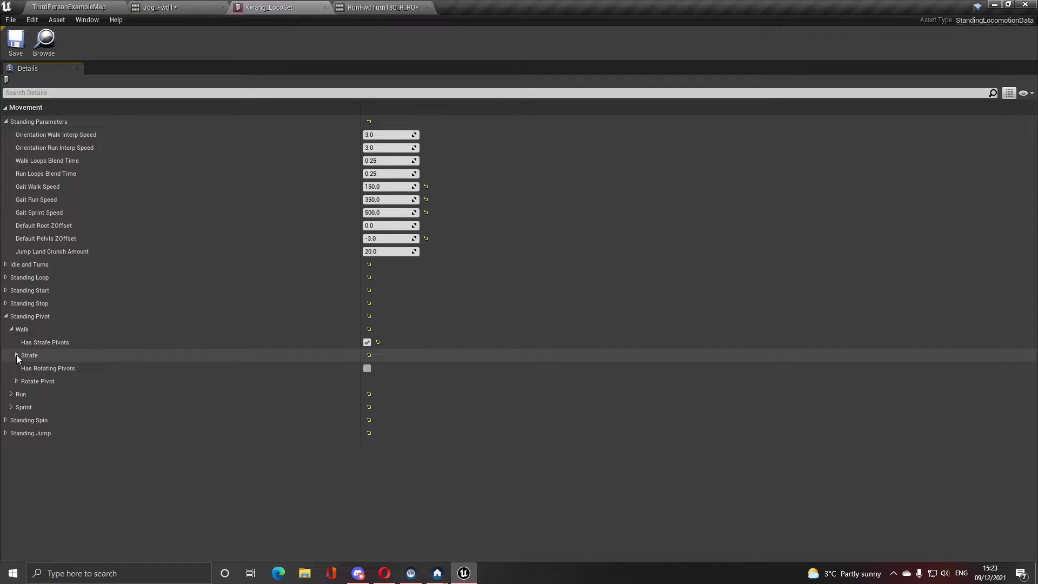
pyautogui.click(17, 354)
pyautogui.click(17, 356)
pyautogui.click(17, 381)
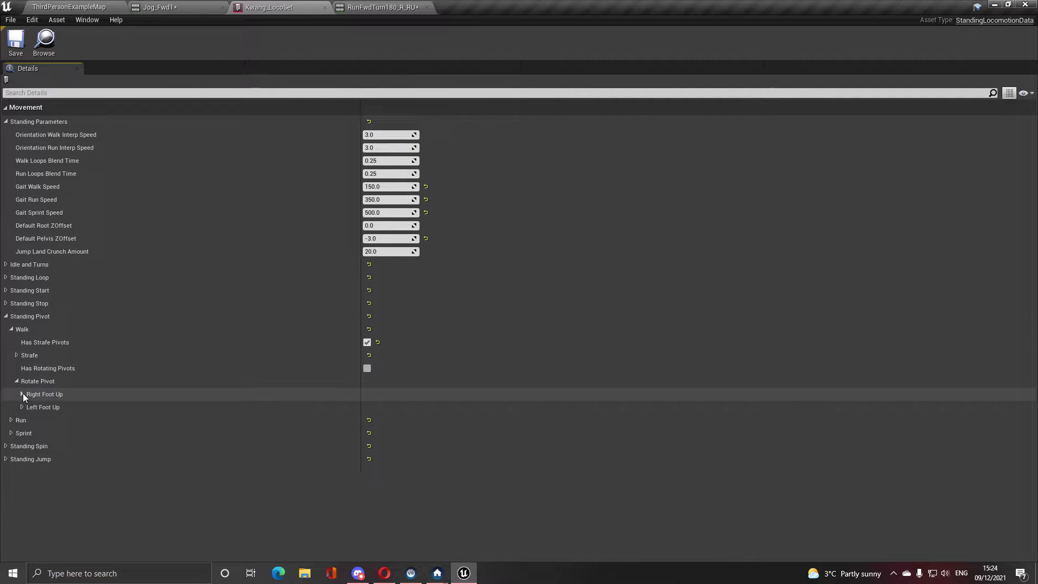
pyautogui.click(23, 394)
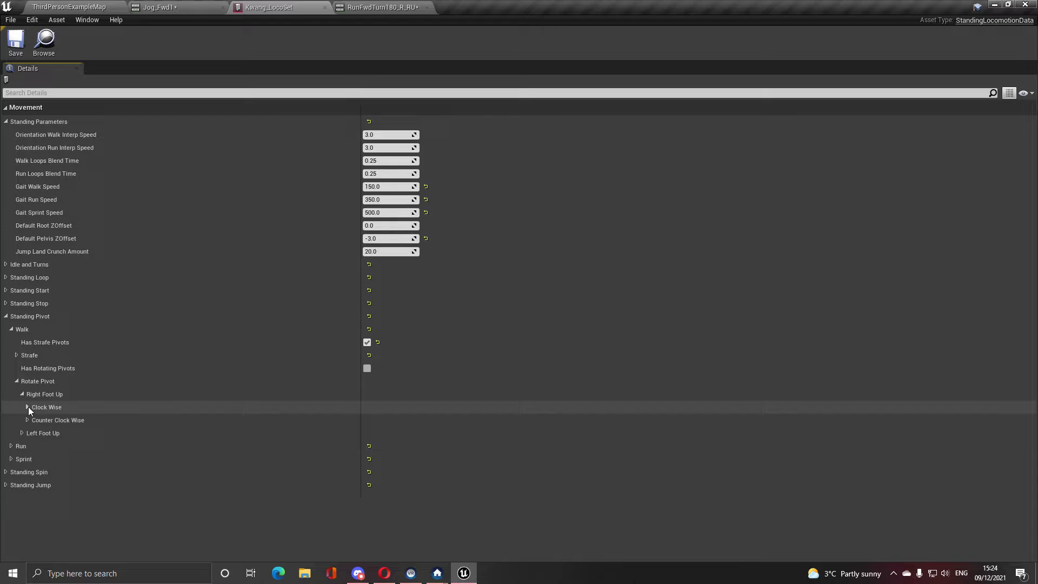
pyautogui.click(28, 407)
pyautogui.click(28, 407)
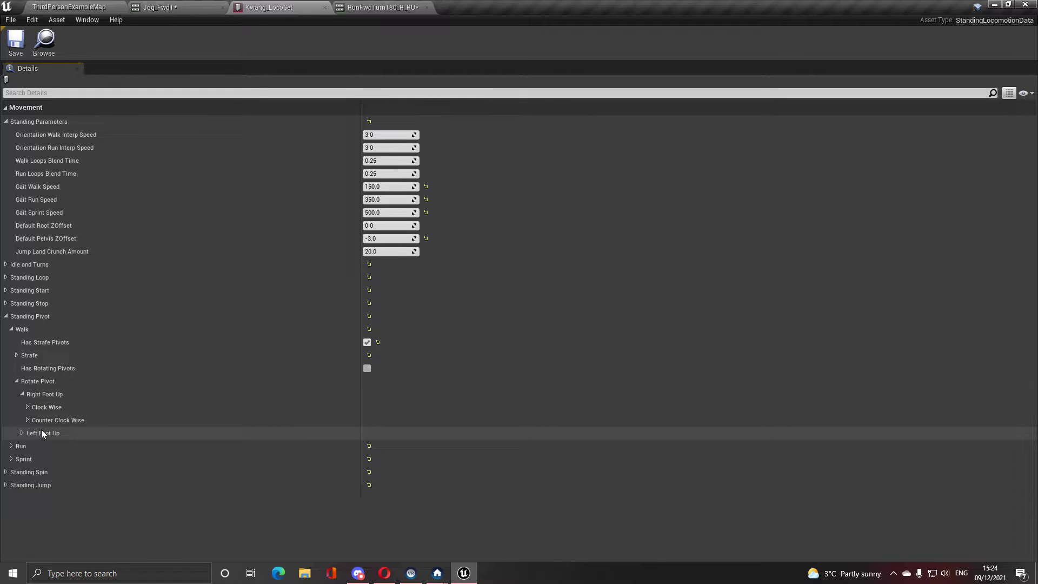
# - Expand all entries under Left Foot Up from its context menu, then collapse it
pyautogui.rightClick(38, 395)
pyautogui.click(54, 439)
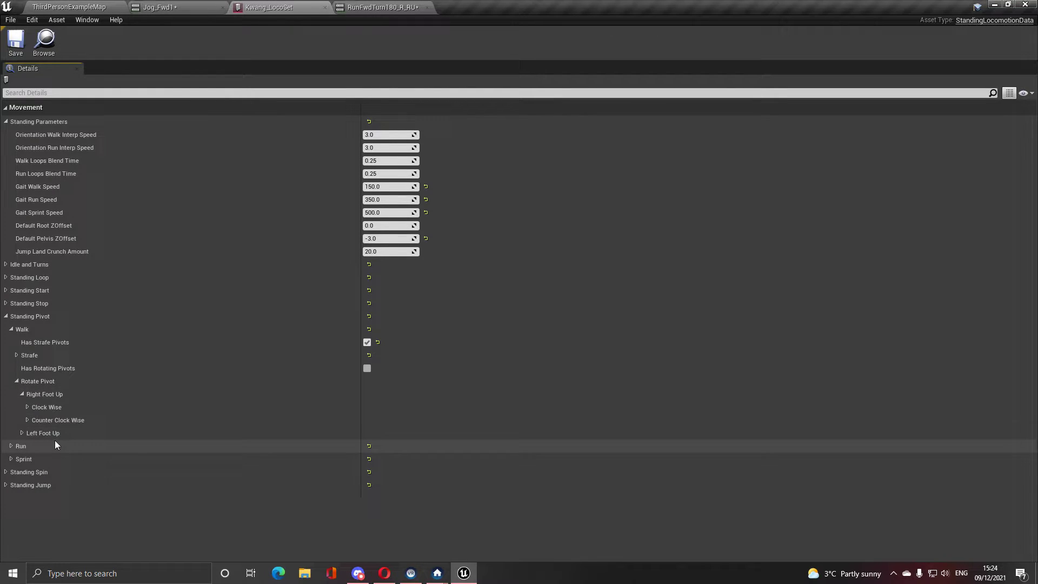
pyautogui.rightClick(46, 431)
pyautogui.click(74, 473)
pyautogui.rightClick(54, 435)
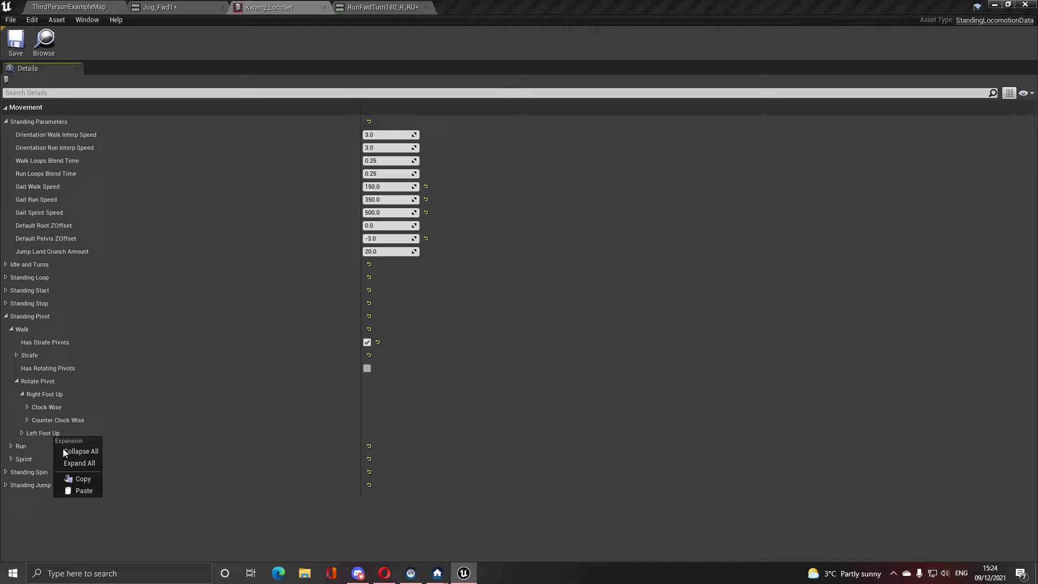
pyautogui.click(75, 462)
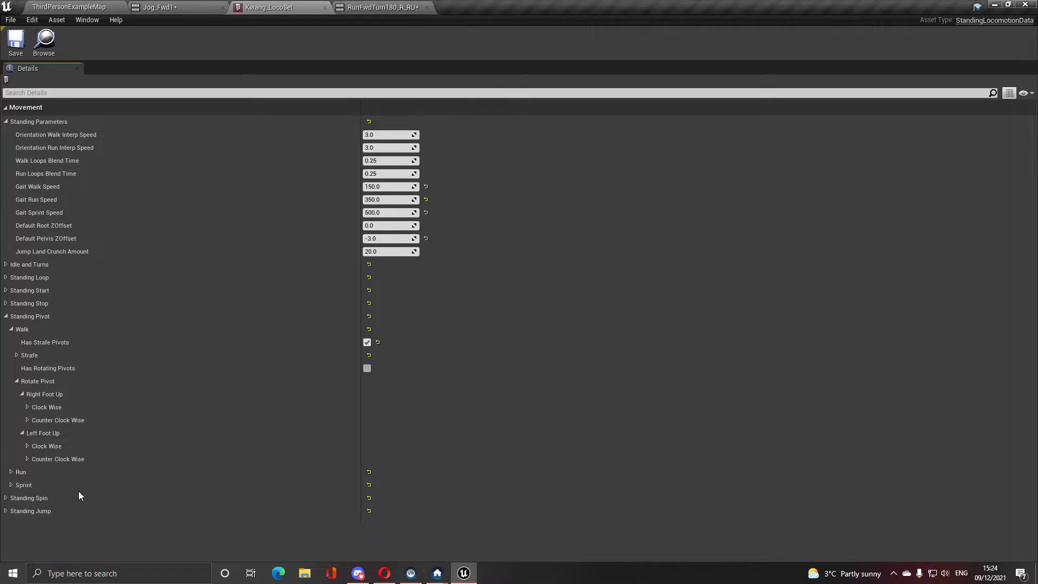
pyautogui.click(22, 432)
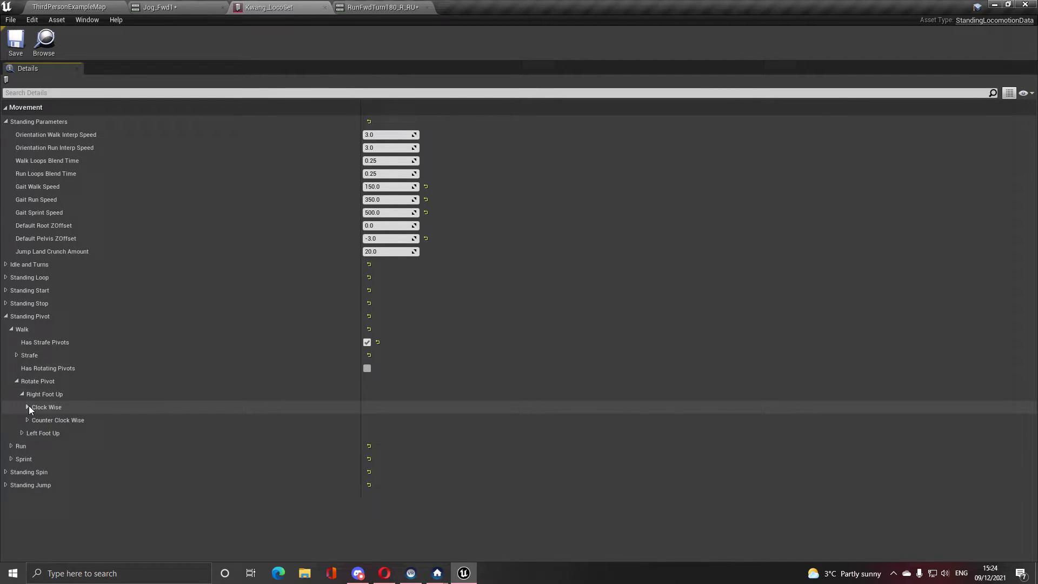
# - Review the clockwise and counter-clockwise pivots, then collapse the walk pivot settings
pyautogui.click(28, 407)
pyautogui.click(28, 407)
pyautogui.click(28, 420)
pyautogui.click(27, 420)
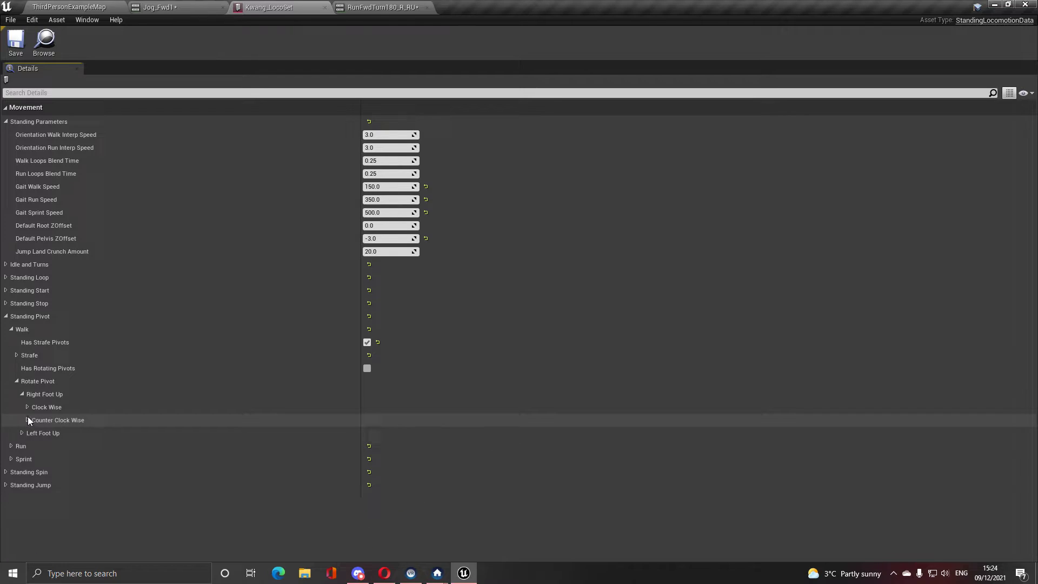
pyautogui.click(28, 407)
pyautogui.click(28, 407)
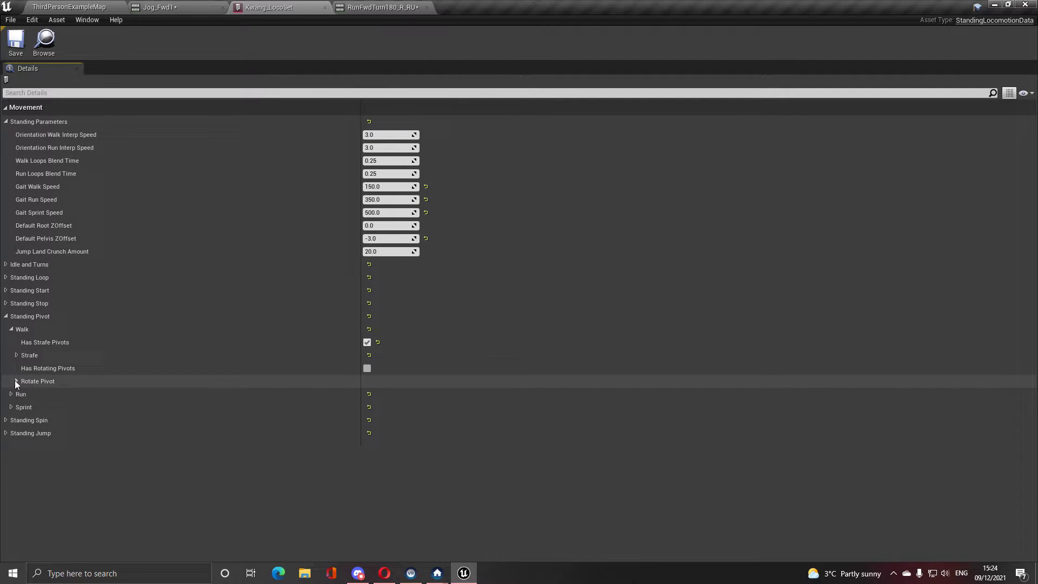
pyautogui.click(11, 329)
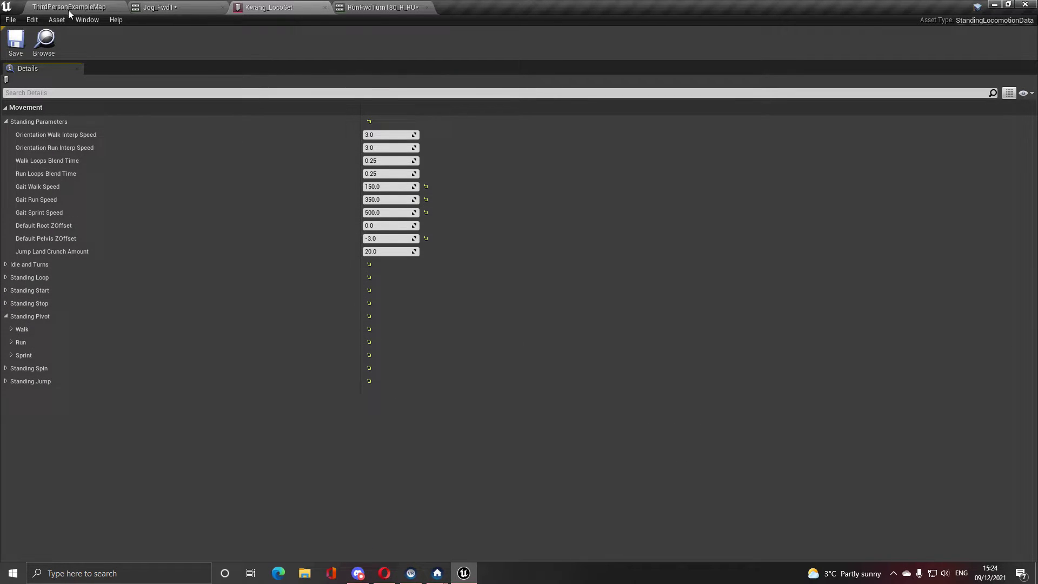
pyautogui.click(49, 6)
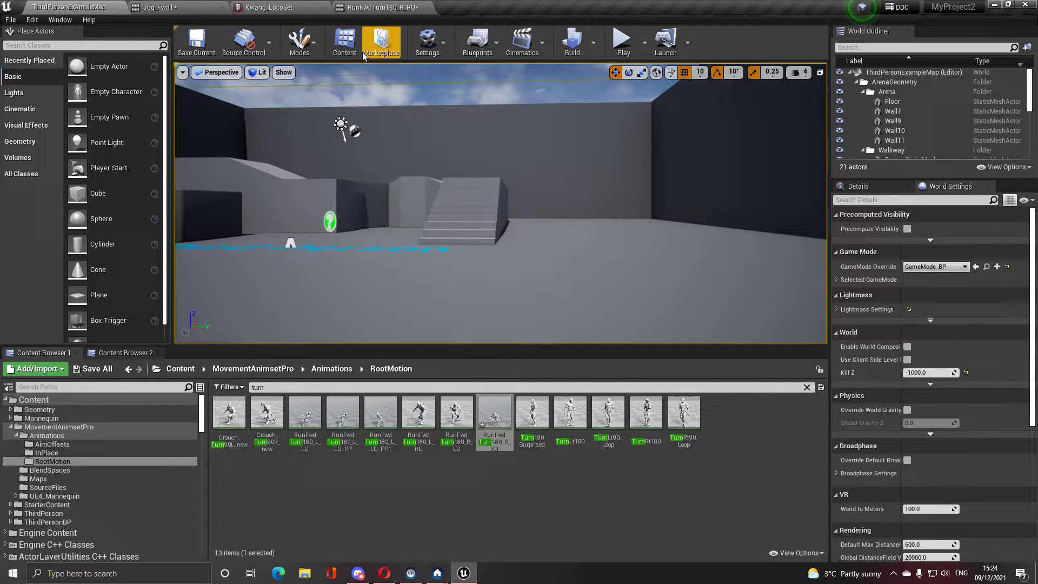
# - Revert and reapply RunFwdTurn180_R_RU's modifier to regenerate DistanceCurve and RotationCurve
pyautogui.doubleClick(493, 413)
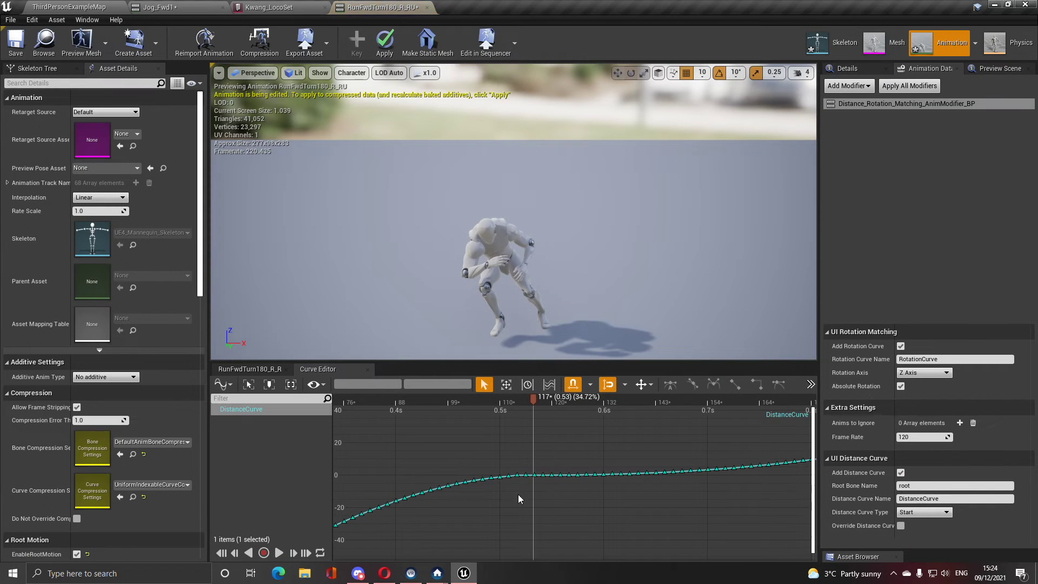
pyautogui.click(249, 369)
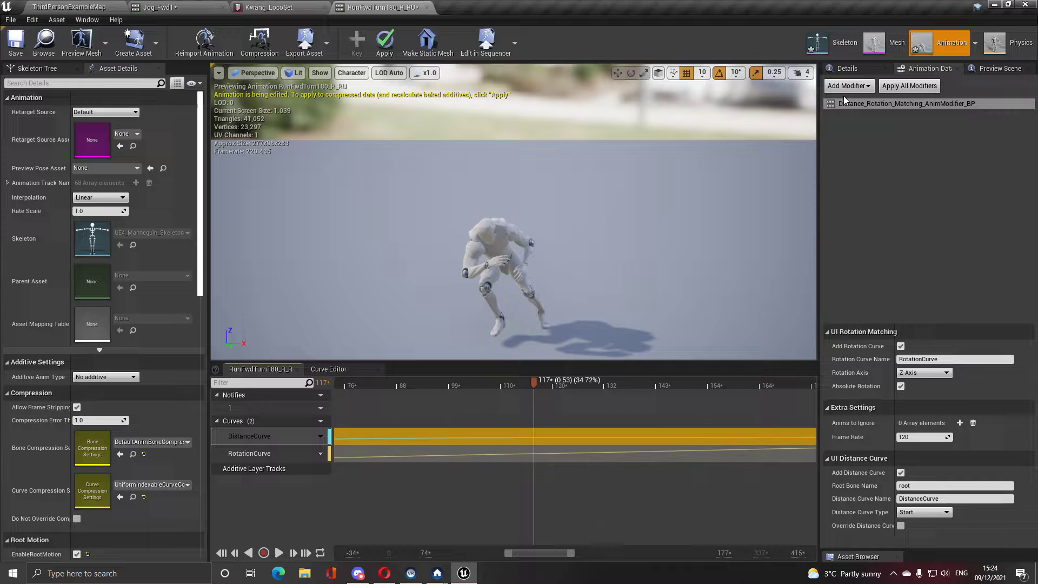
pyautogui.rightClick(863, 108)
pyautogui.click(896, 135)
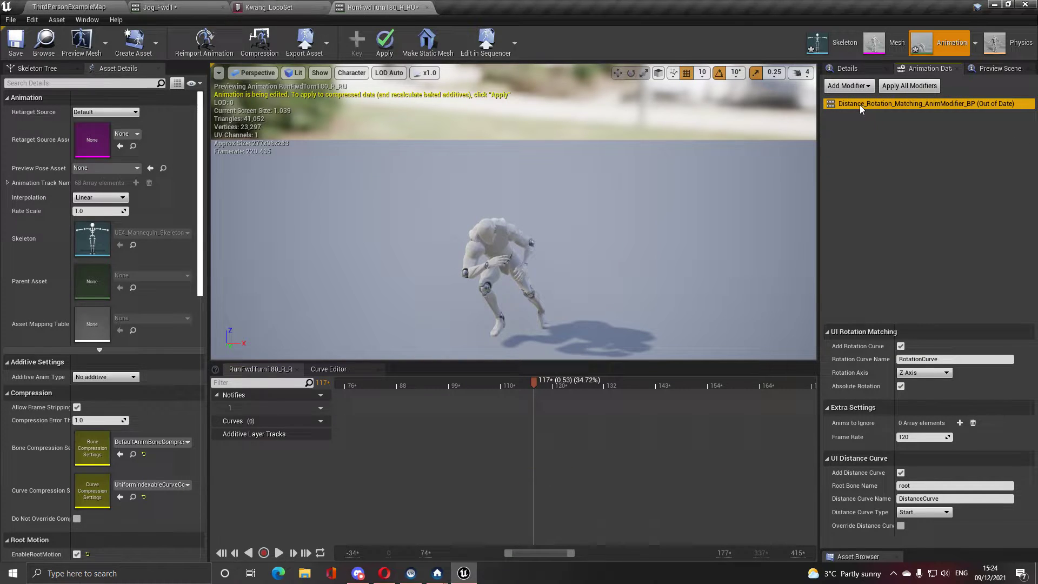
pyautogui.rightClick(860, 105)
pyautogui.click(900, 122)
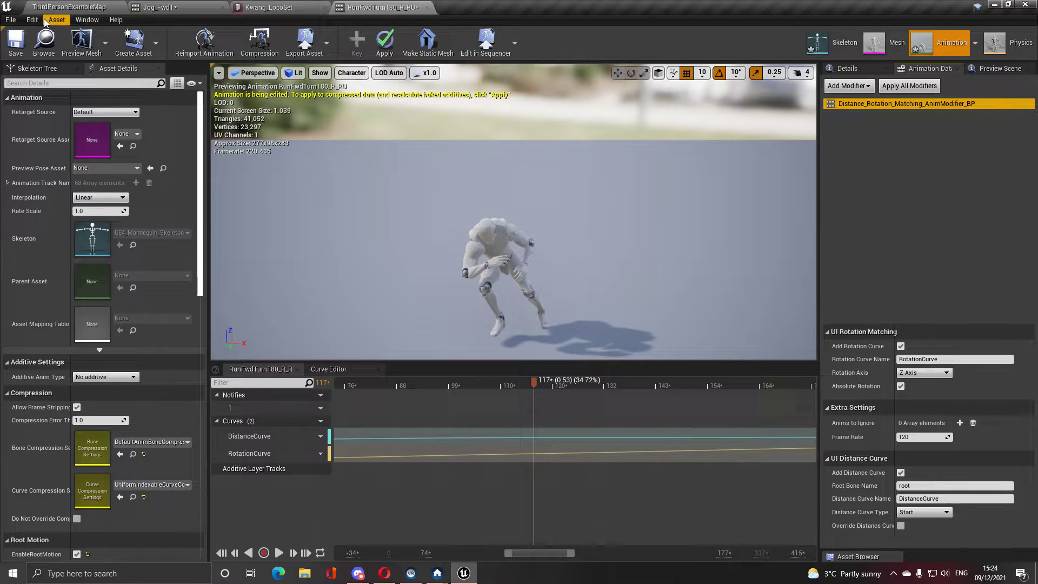
# - Switch to Kwang_LocoSet and expand its Standing Jump settings
pyautogui.click(62, 7)
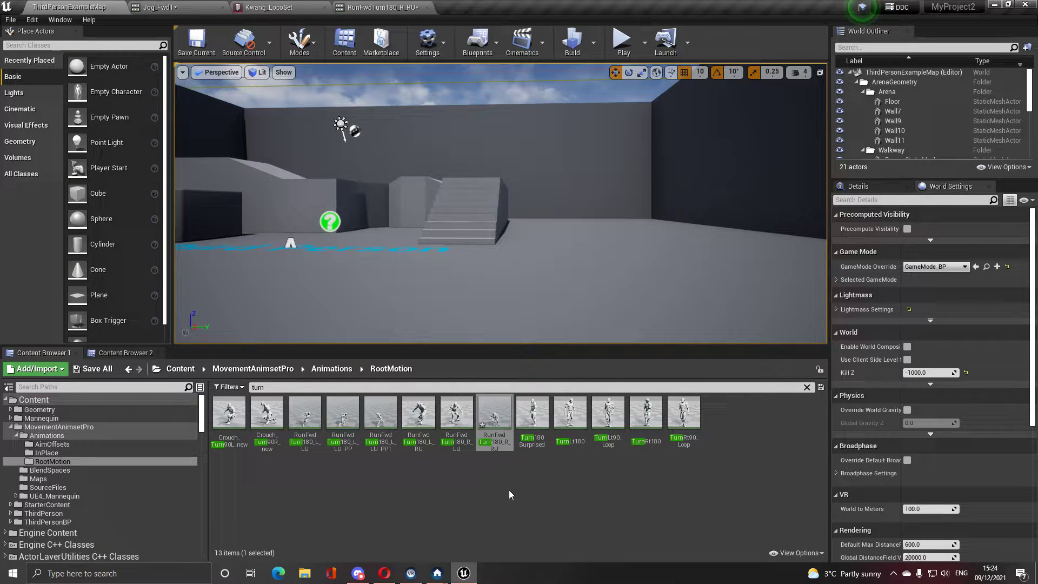
pyautogui.click(271, 11)
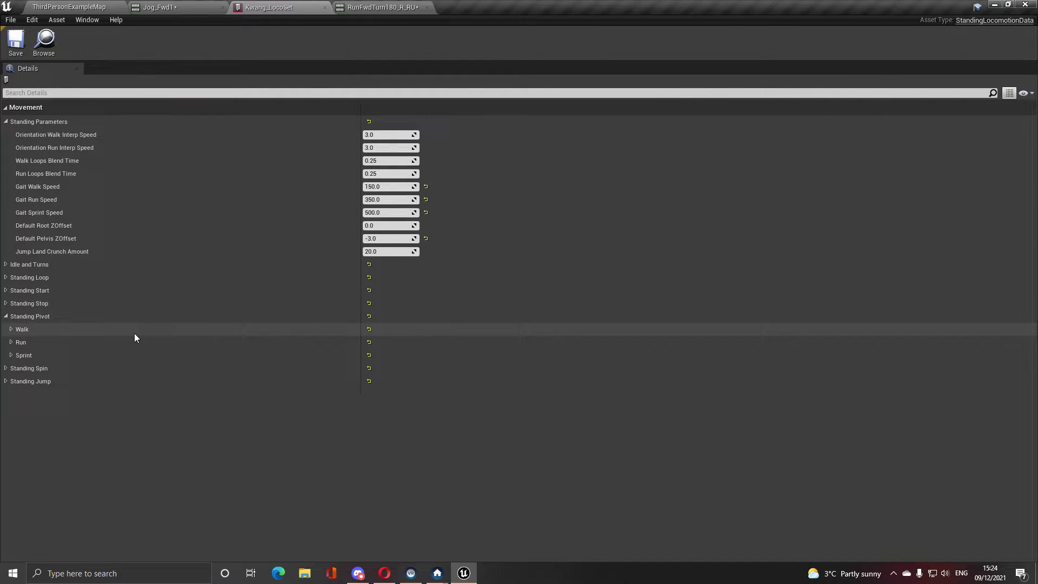
pyautogui.click(5, 382)
pyautogui.scroll(-3, 345, 436)
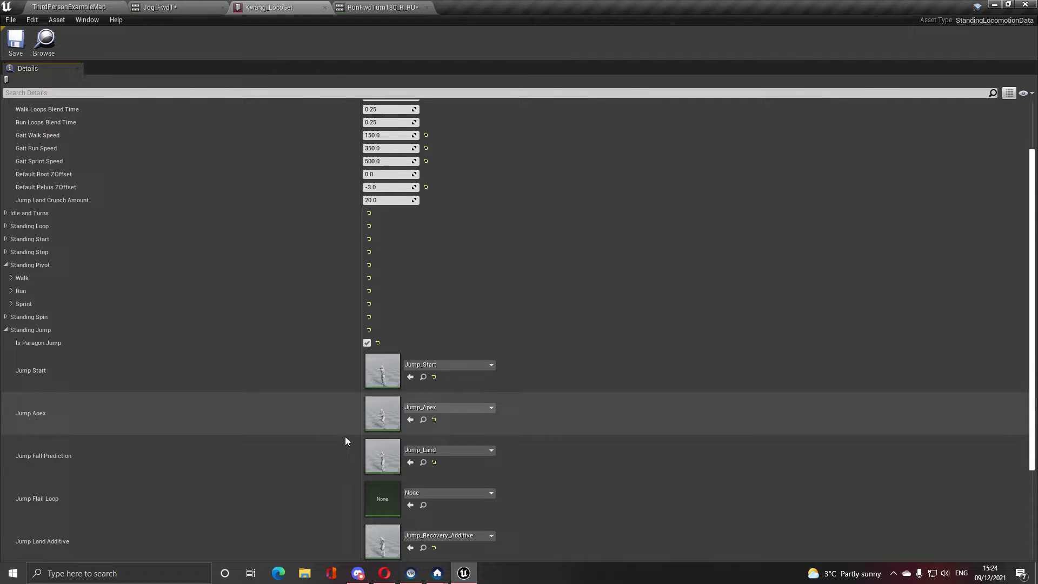
# - Open Jump_Start, scrub its preview, and bring its Grounded curve into the Curve Editor
pyautogui.scroll(-1, 347, 438)
pyautogui.doubleClick(380, 319)
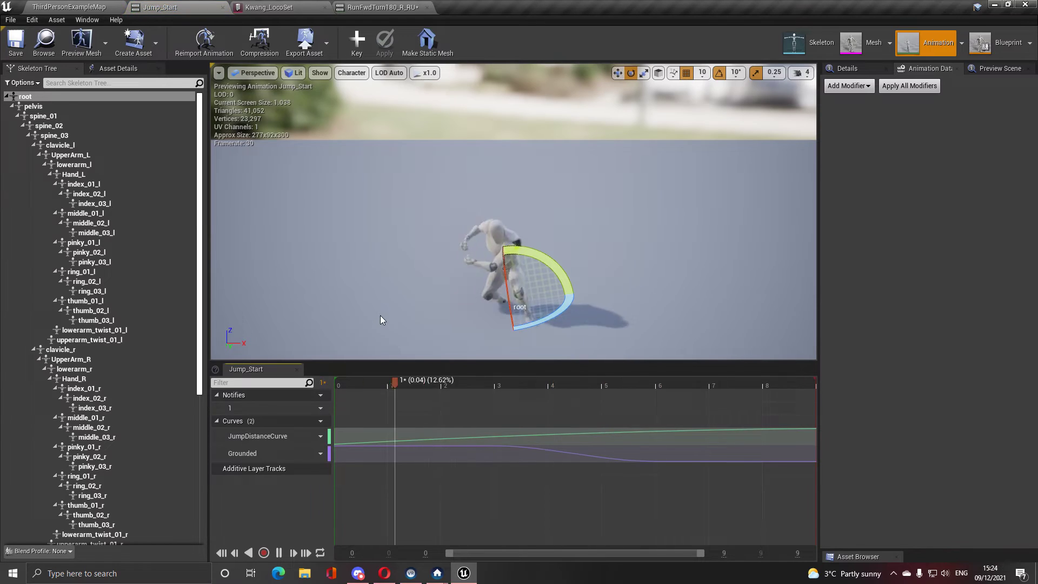
pyautogui.moveTo(378, 385); pyautogui.dragTo(719, 388)
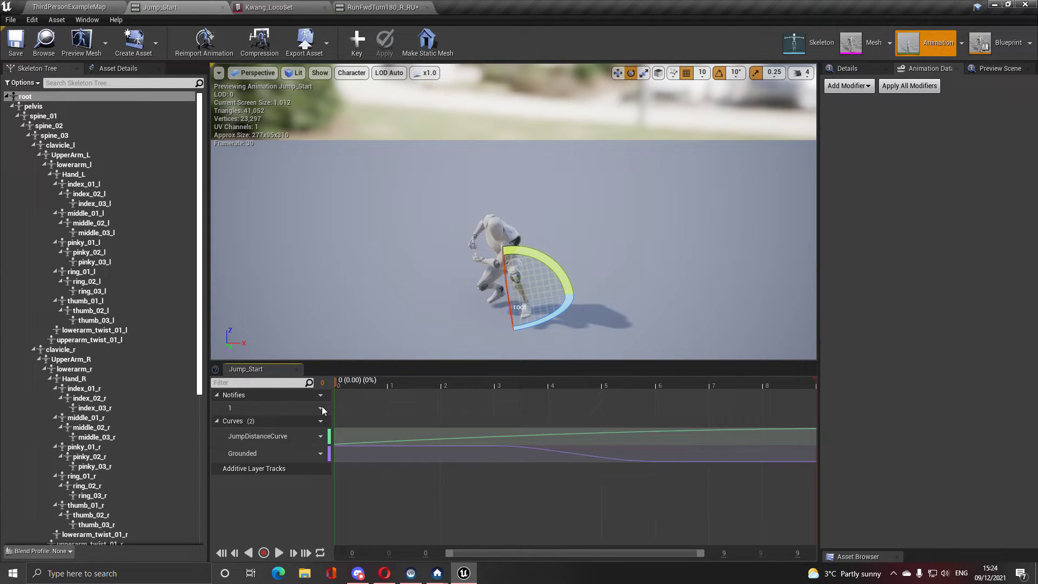
pyautogui.doubleClick(355, 453)
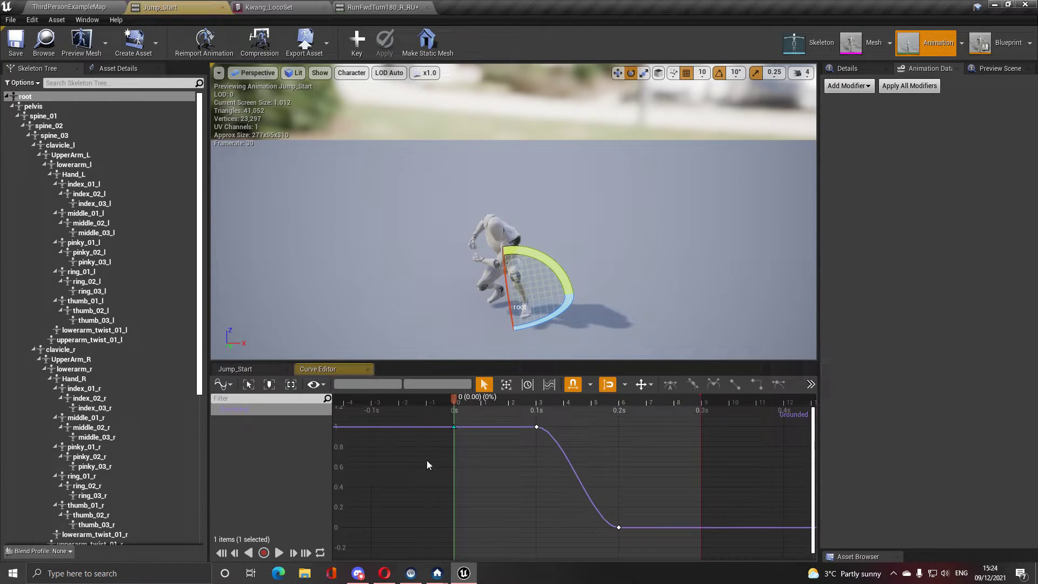
# - Select and deselect the three Grounded curve keys, then reopen the Grounded curve
pyautogui.scroll(-2, 508, 466)
pyautogui.moveTo(408, 432); pyautogui.dragTo(637, 543)
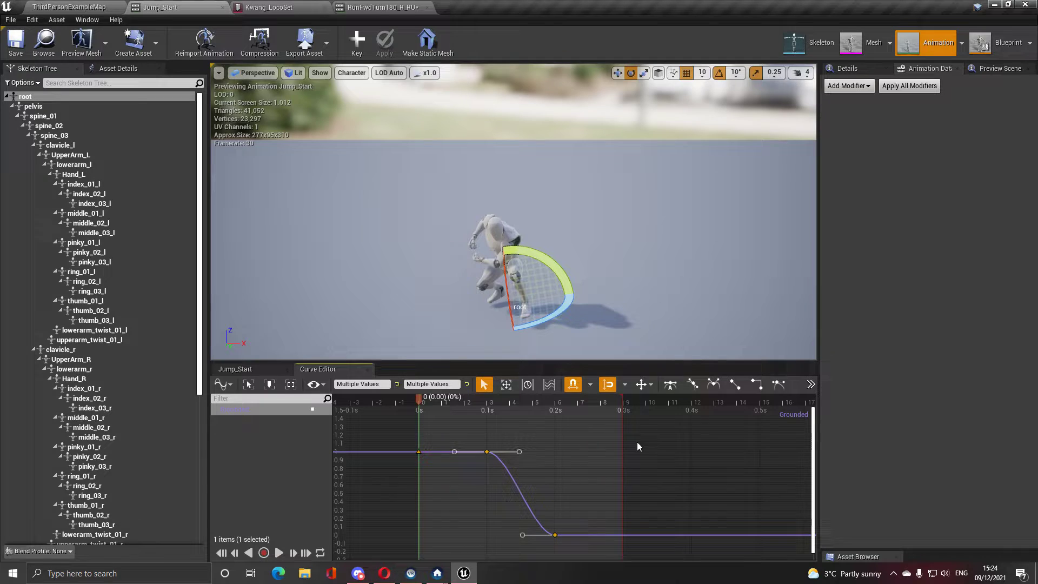
pyautogui.click(551, 431)
pyautogui.click(609, 427)
pyautogui.click(235, 369)
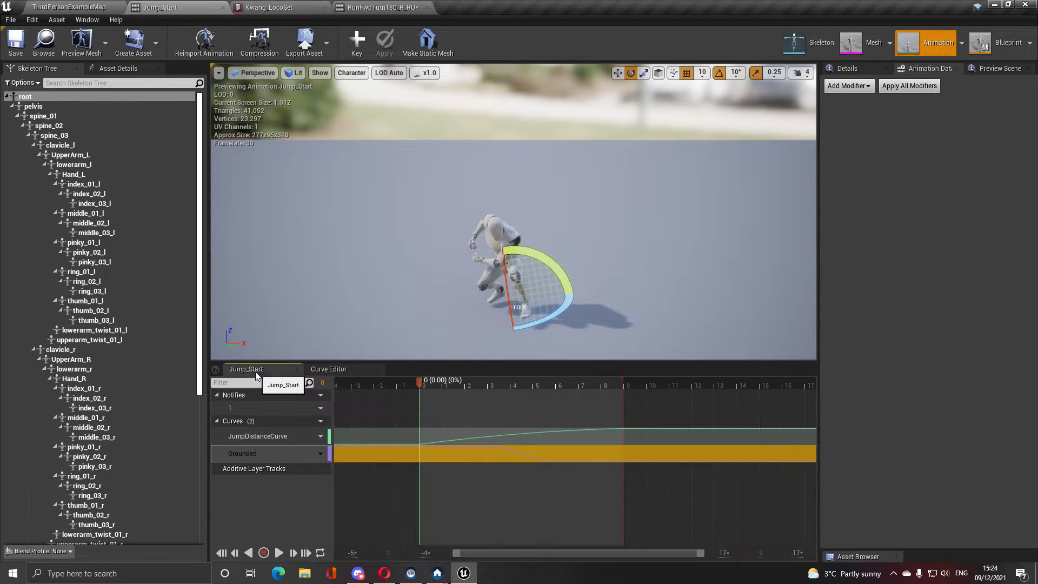
pyautogui.doubleClick(450, 465)
# - Scrub through the Grounded drop from 1 to 0 while orbiting low to check the leg pose
pyautogui.moveTo(454, 400); pyautogui.dragTo(569, 402)
pyautogui.moveTo(514, 227)
pyautogui.mouseDown(button='right')
pyautogui.moveTo(513, 282)
pyautogui.moveTo(513, 195)
pyautogui.moveTo(536, 227)
pyautogui.moveTo(513, 260)
pyautogui.moveTo(492, 216)
pyautogui.moveTo(502, 238)
pyautogui.mouseUp(button='right')
pyautogui.moveTo(423, 339)
pyautogui.mouseDown(button='right')
pyautogui.moveTo(432, 314)
pyautogui.moveTo(427, 357)
pyautogui.moveTo(422, 330)
pyautogui.moveTo(423, 339)
pyautogui.mouseUp(button='right')
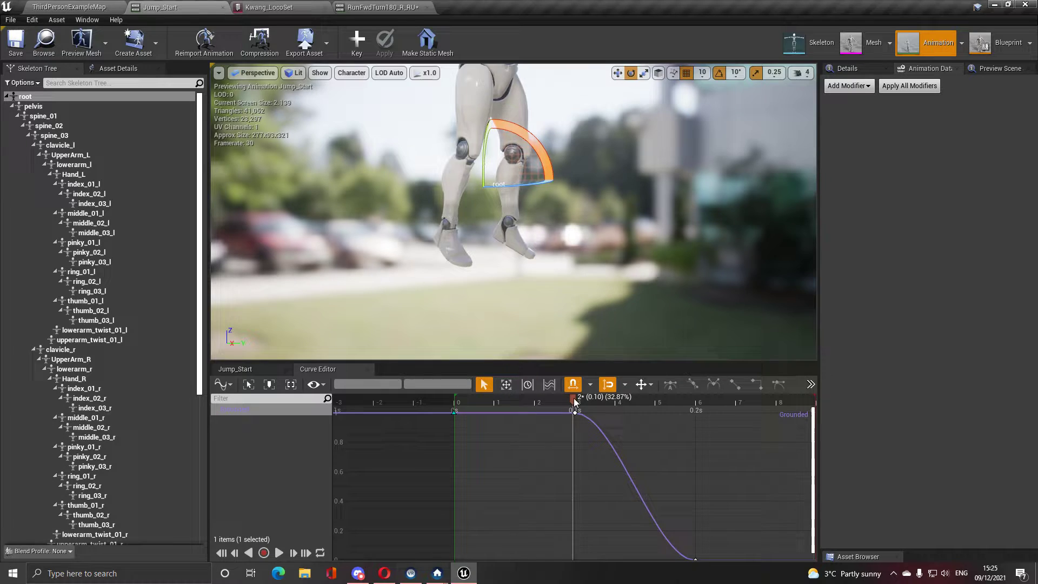
pyautogui.moveTo(574, 400)
pyautogui.mouseDown()
pyautogui.moveTo(456, 401)
pyautogui.moveTo(576, 401)
pyautogui.mouseUp()
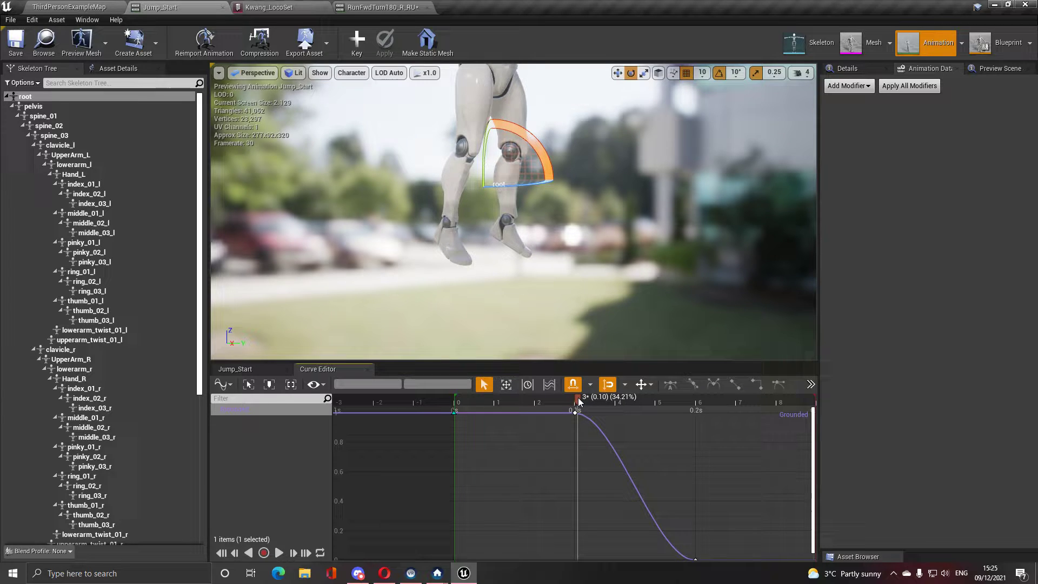
pyautogui.moveTo(578, 400)
pyautogui.mouseDown()
pyautogui.moveTo(594, 401)
pyautogui.moveTo(553, 406)
pyautogui.moveTo(590, 411)
pyautogui.mouseUp()
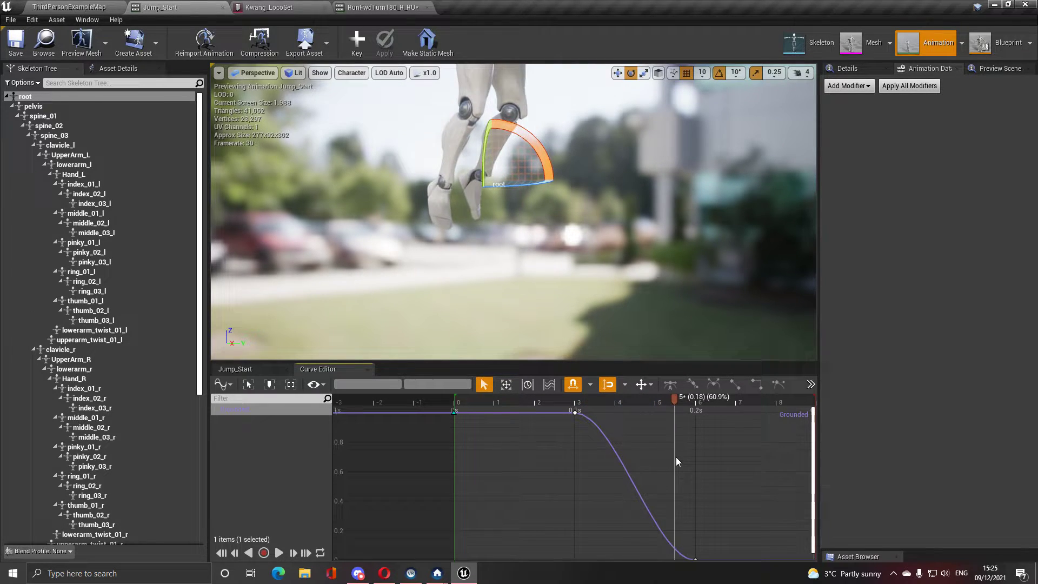
pyautogui.moveTo(676, 459)
pyautogui.mouseDown()
pyautogui.moveTo(693, 463)
pyautogui.moveTo(574, 440)
pyautogui.moveTo(695, 453)
pyautogui.moveTo(577, 427)
pyautogui.moveTo(701, 442)
pyautogui.moveTo(566, 436)
pyautogui.moveTo(694, 454)
pyautogui.mouseUp()
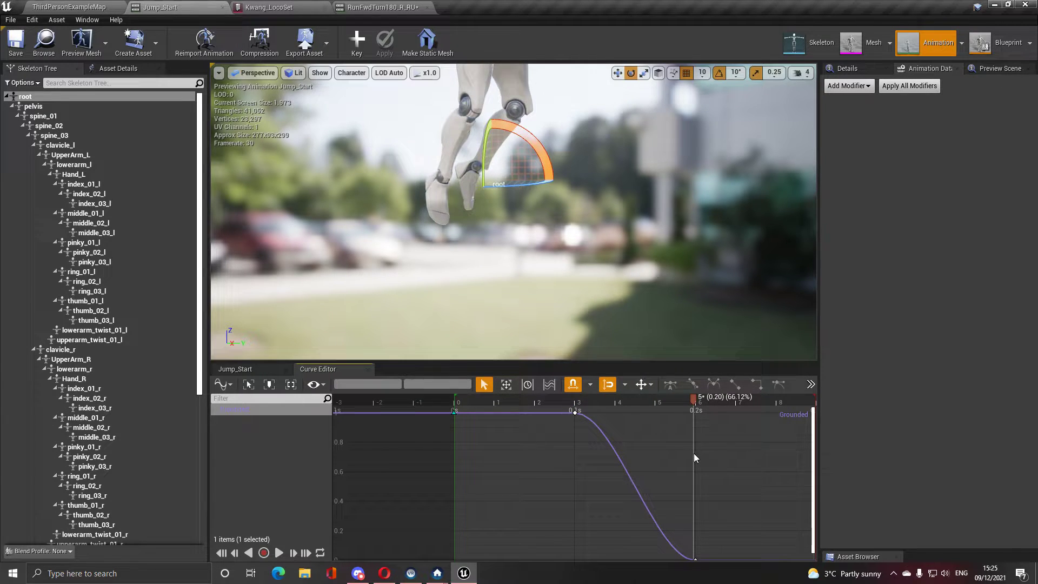
# - Save the ThirdPersonExampleMap level and collapse Kwang_LocoSet's Standing Jump, Spin, Pivot and Stop categories
pyautogui.click(58, 5)
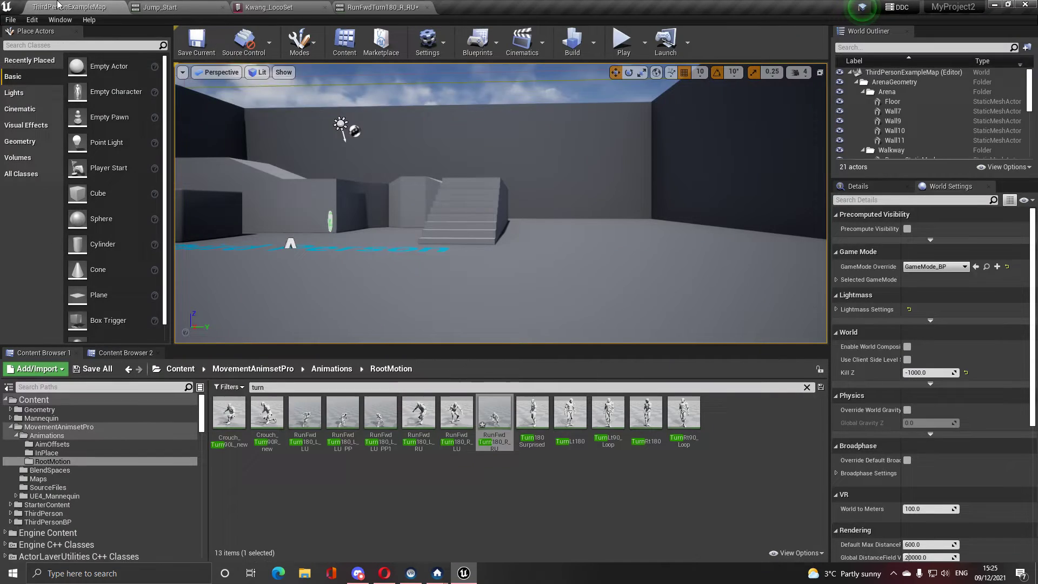
pyautogui.click(196, 42)
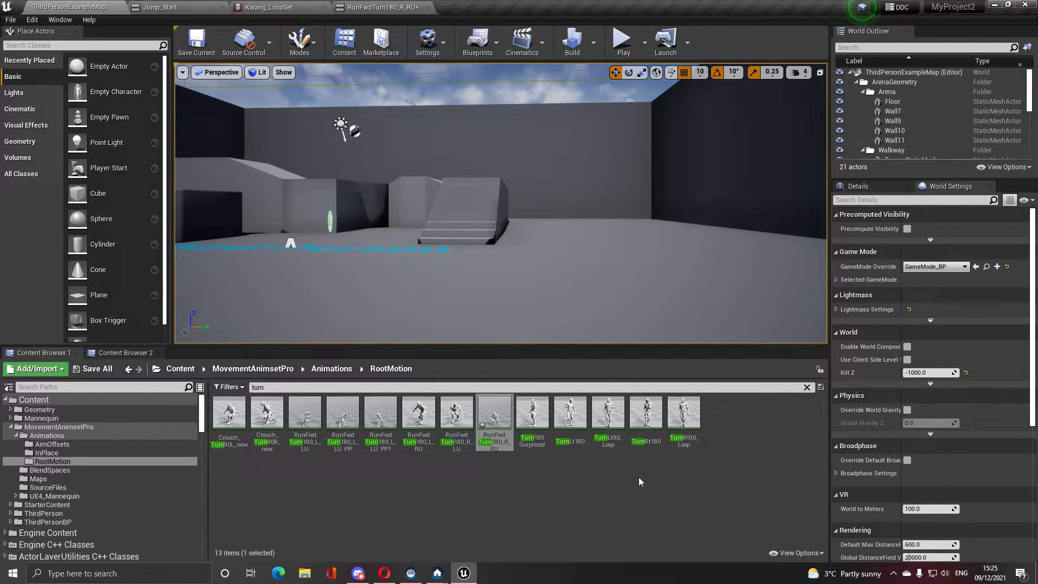
pyautogui.click(268, 7)
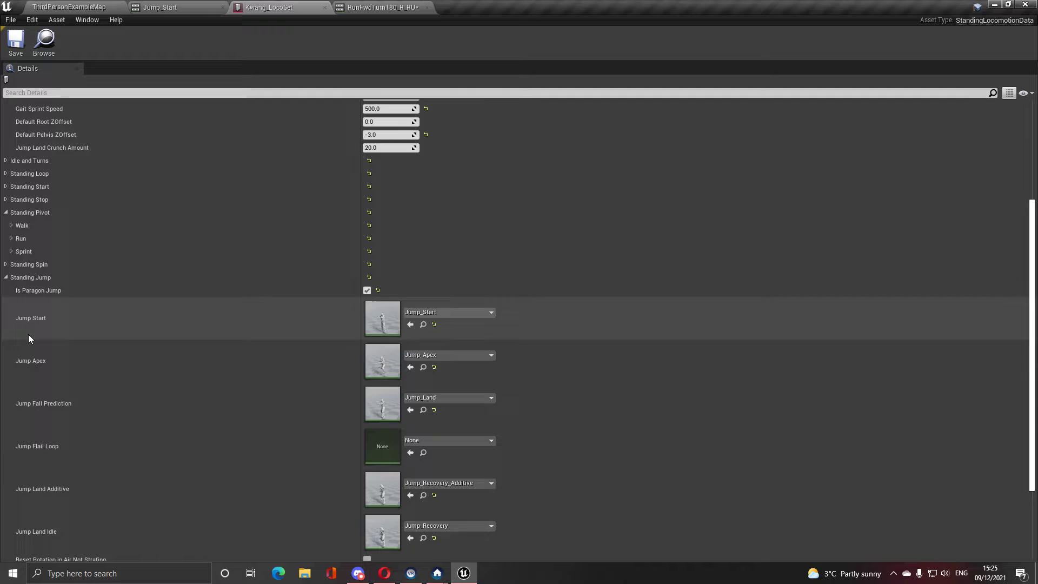
pyautogui.scroll(-3, 28, 331)
pyautogui.click(6, 214)
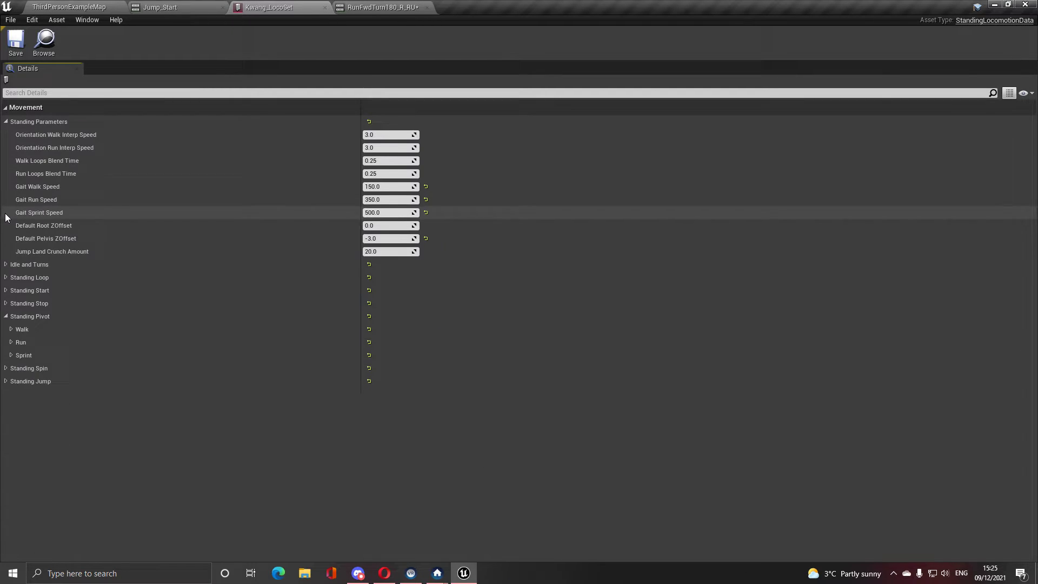
pyautogui.click(7, 368)
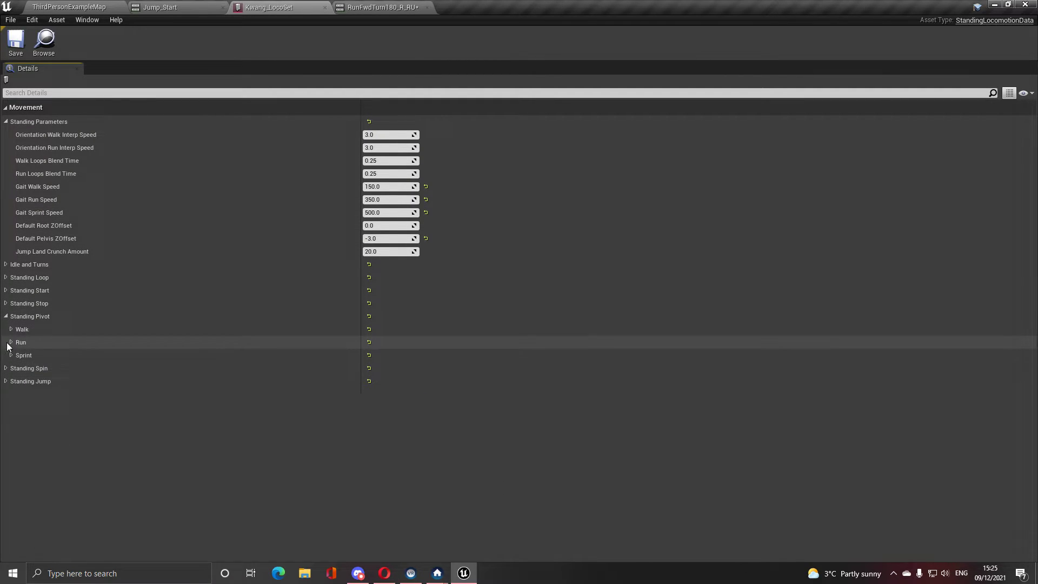
pyautogui.click(7, 317)
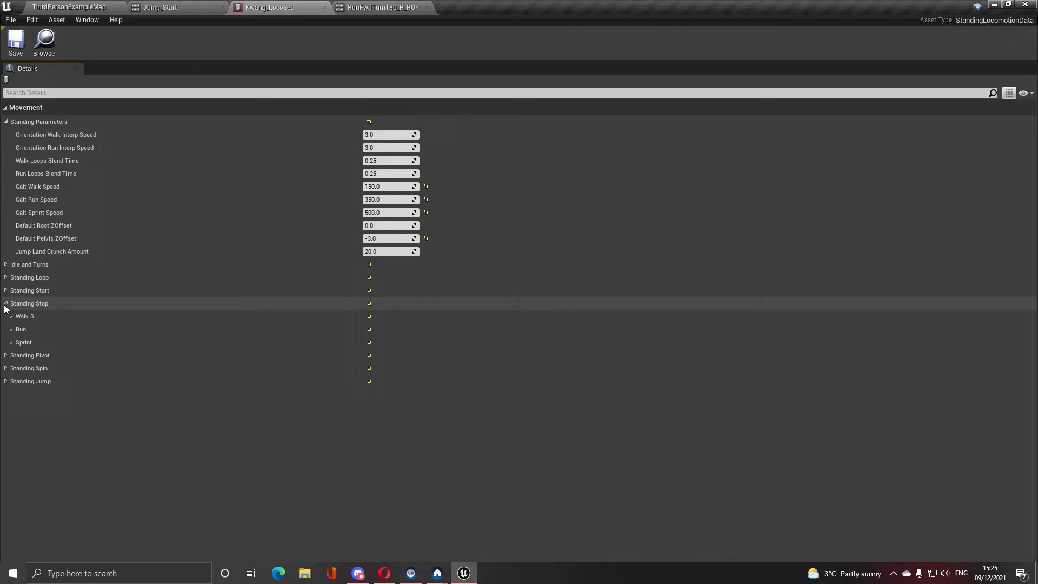
pyautogui.click(6, 304)
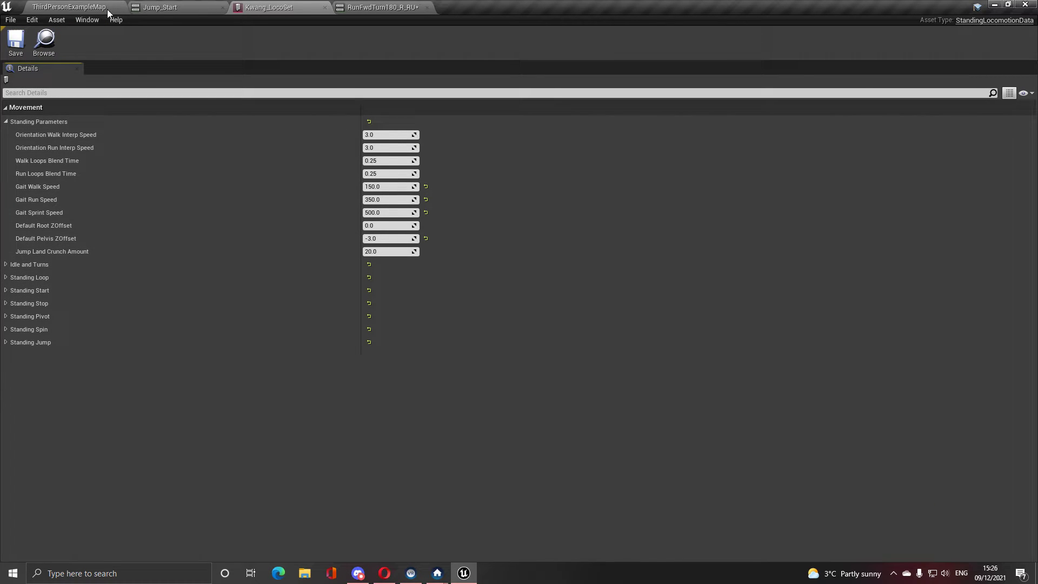
# - Expand Standing Start > Walk > Strafe and open the Jog_Fwd_Start animation
pyautogui.click(81, 5)
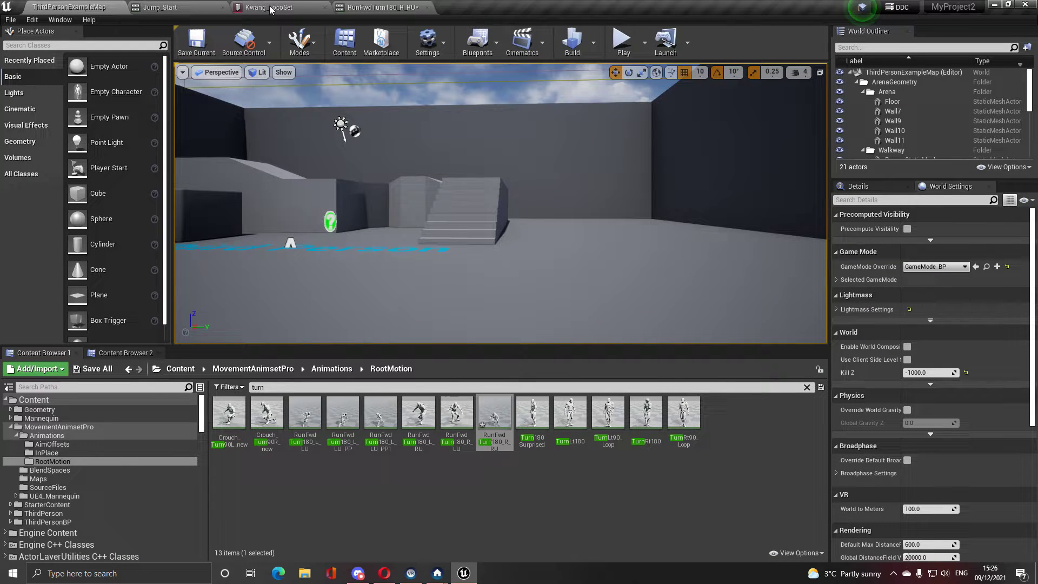
pyautogui.click(306, 7)
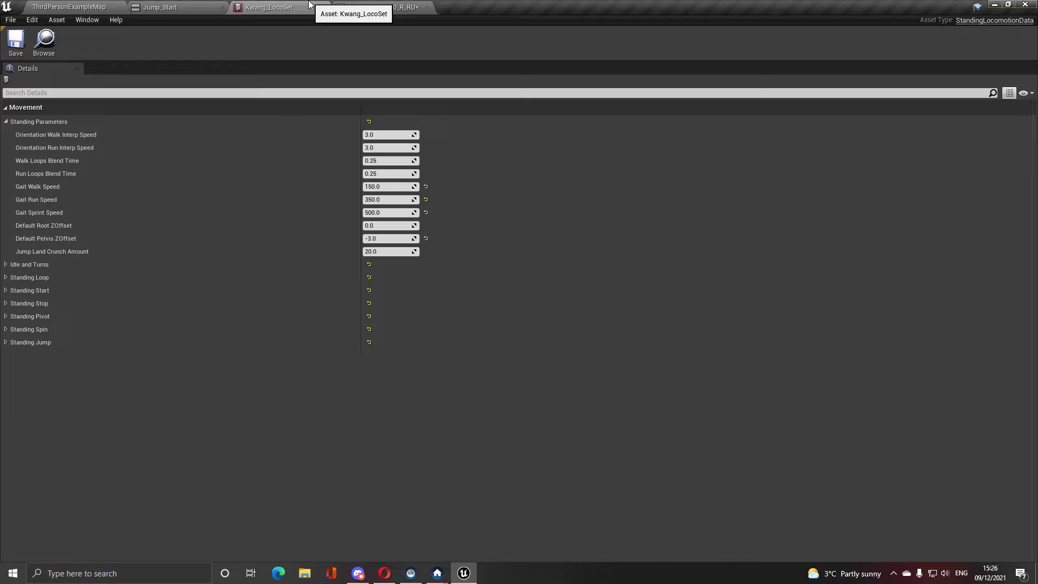
pyautogui.click(6, 290)
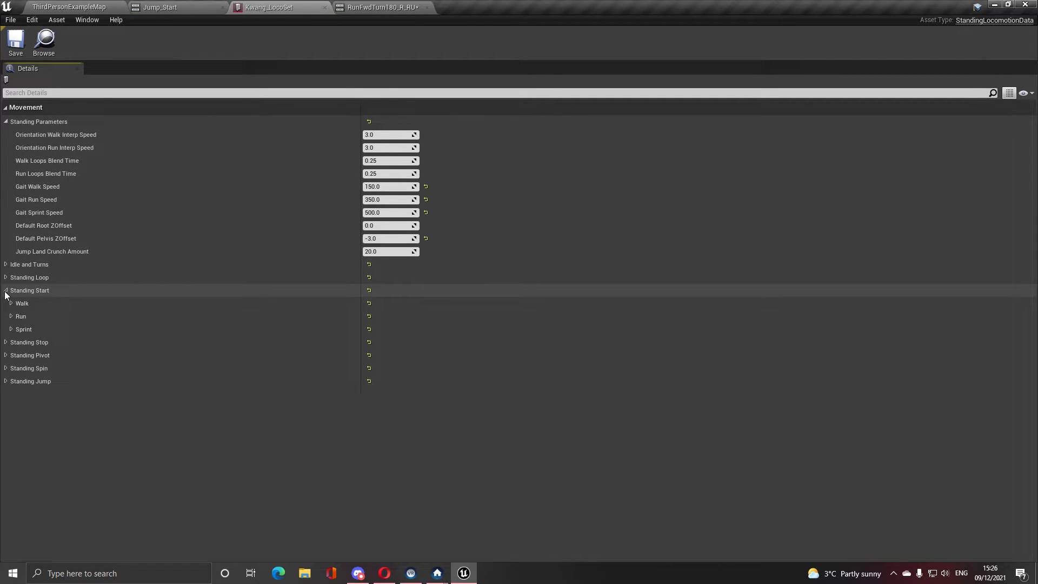
pyautogui.click(10, 304)
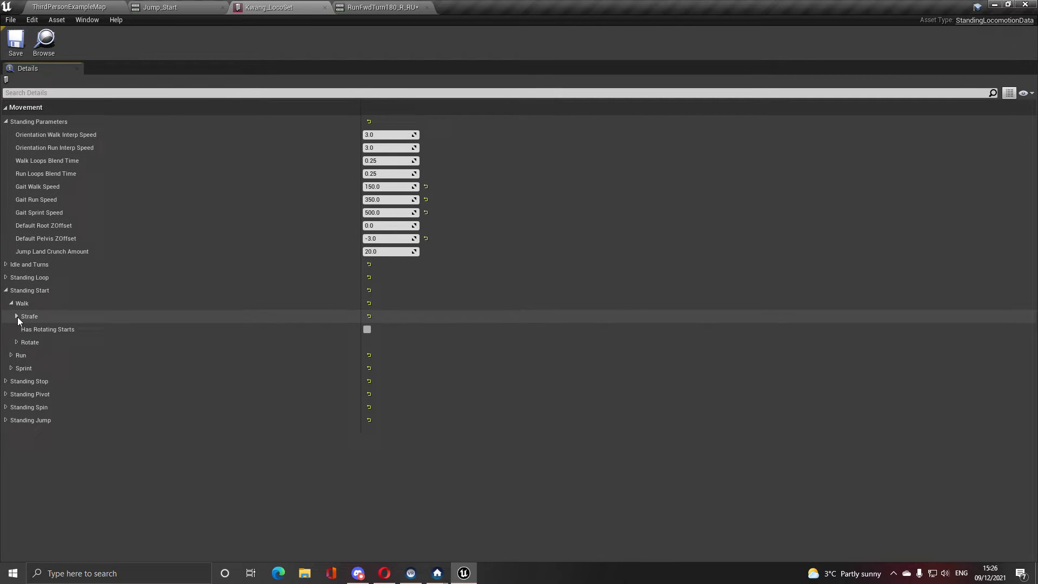
pyautogui.click(17, 316)
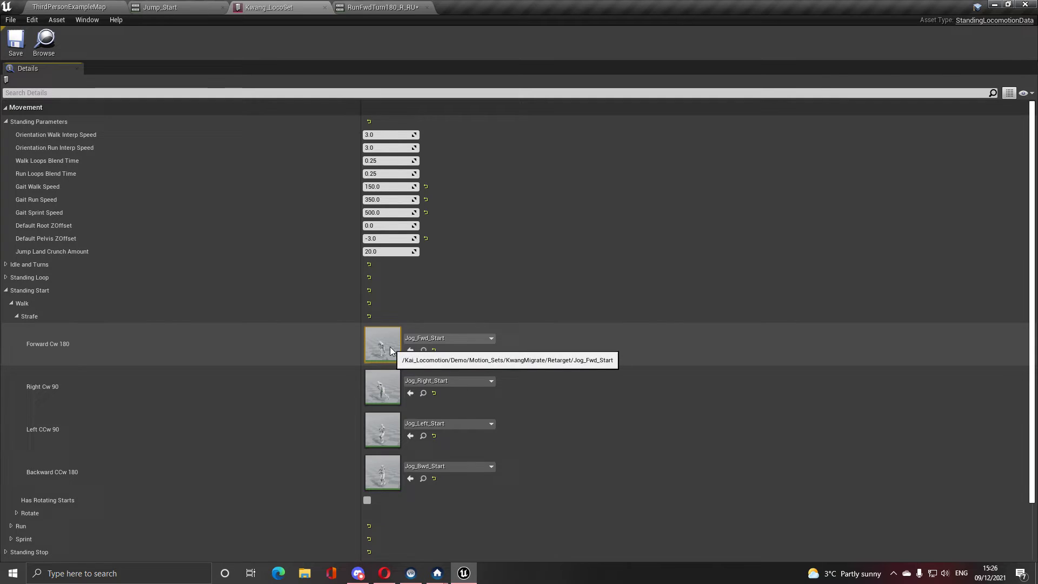
pyautogui.doubleClick(390, 348)
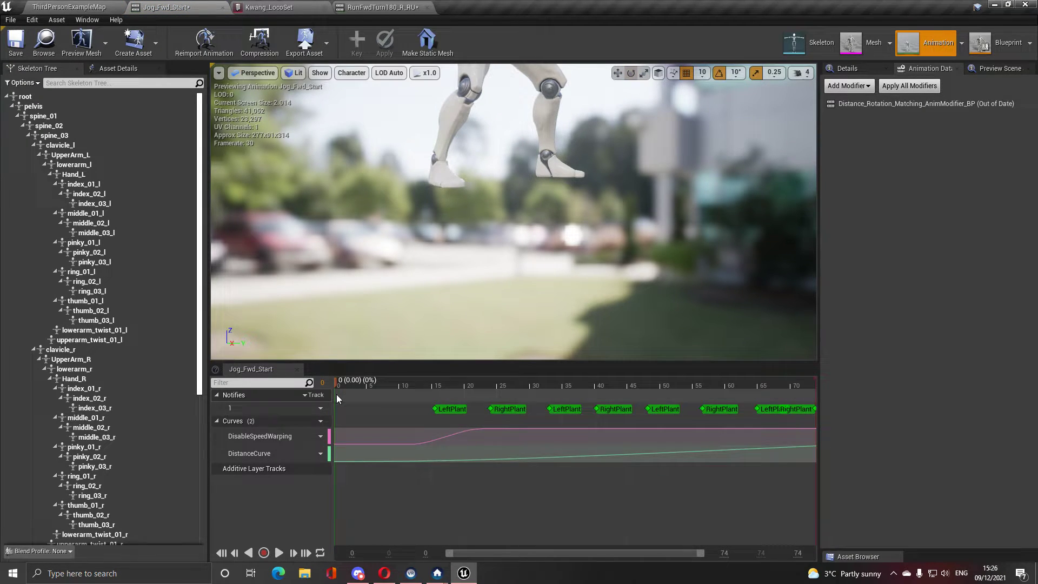
# - Scrub Jog_Fwd_Start to frame 22, where its DisableSpeedWarping curve rises
pyautogui.moveTo(336, 388); pyautogui.dragTo(483, 406)
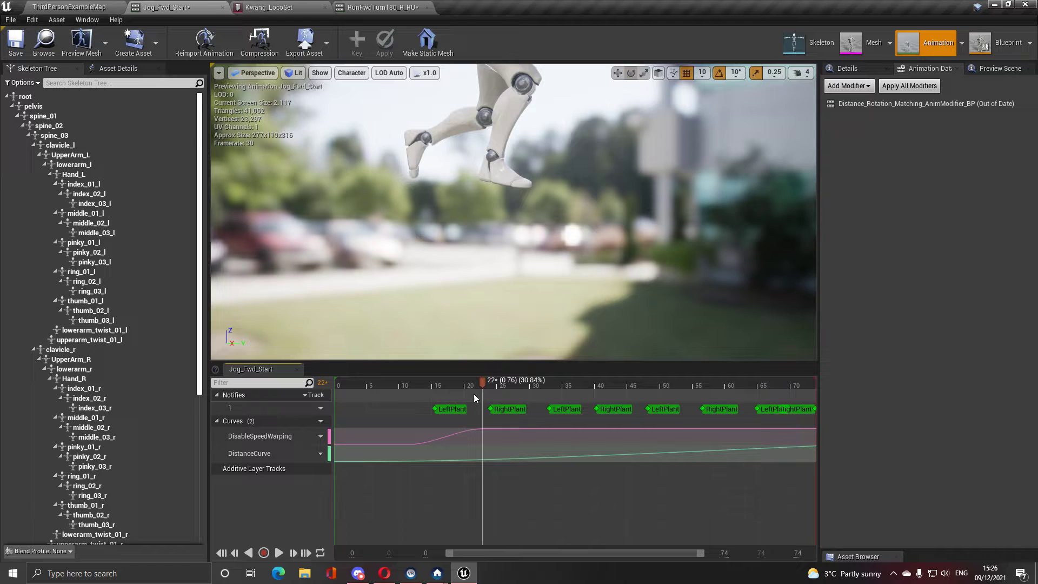
pyautogui.click(44, 7)
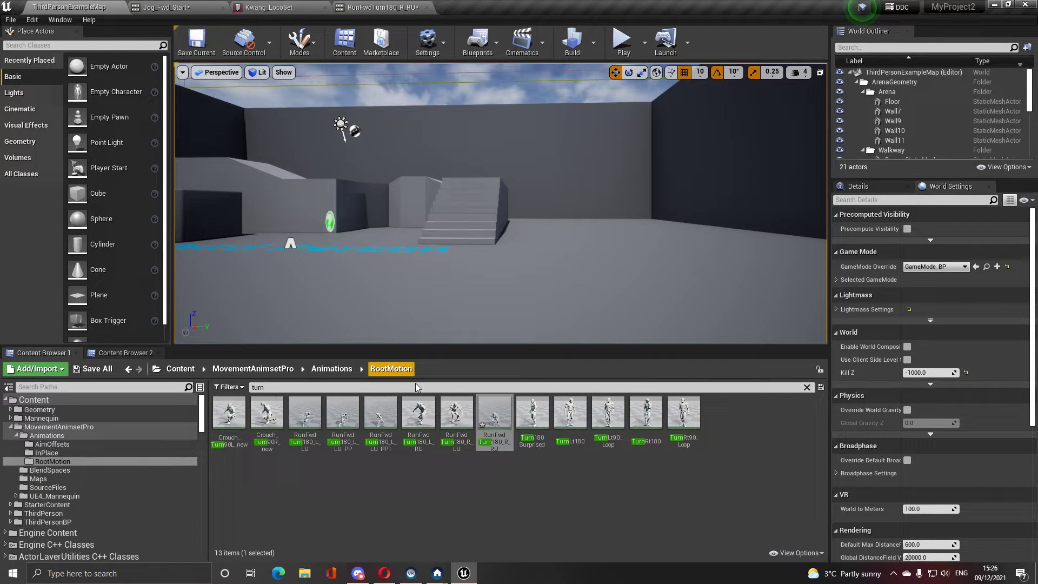
pyautogui.click(173, 7)
# - Collapse the Strafe and Walk start categories in Kwang_LocoSet
pyautogui.click(270, 8)
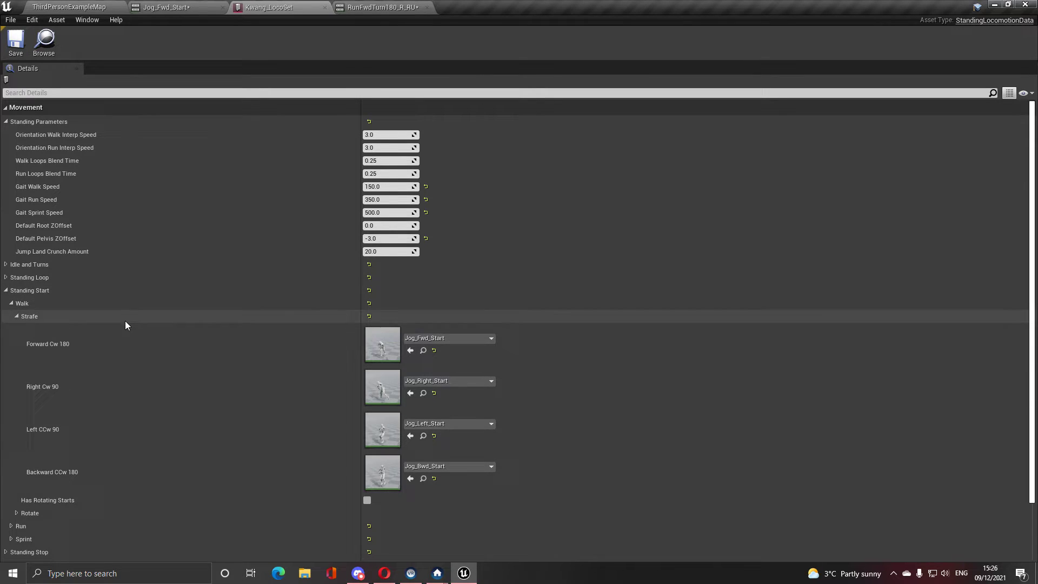
pyautogui.click(17, 316)
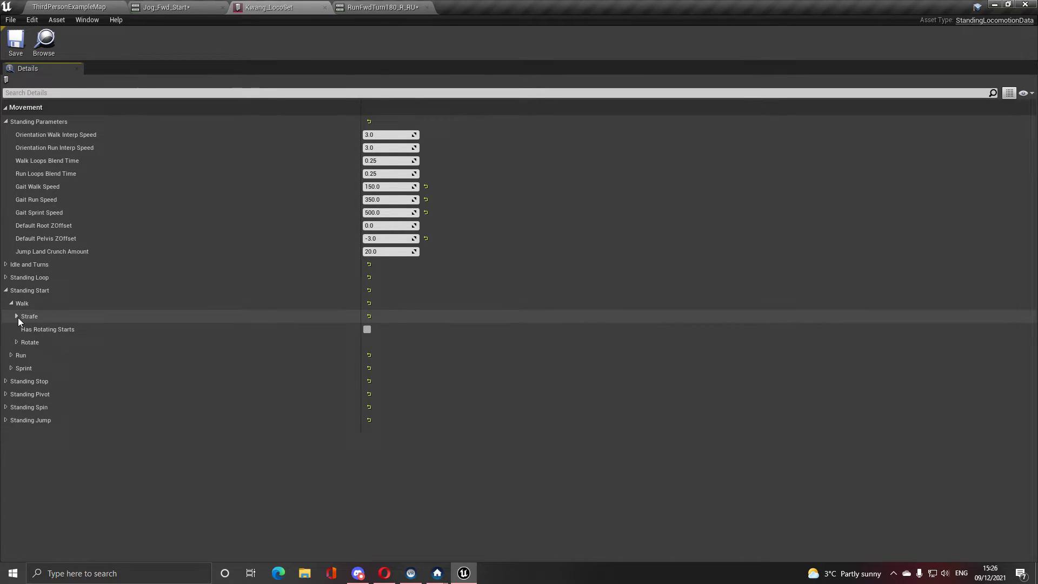
pyautogui.click(12, 304)
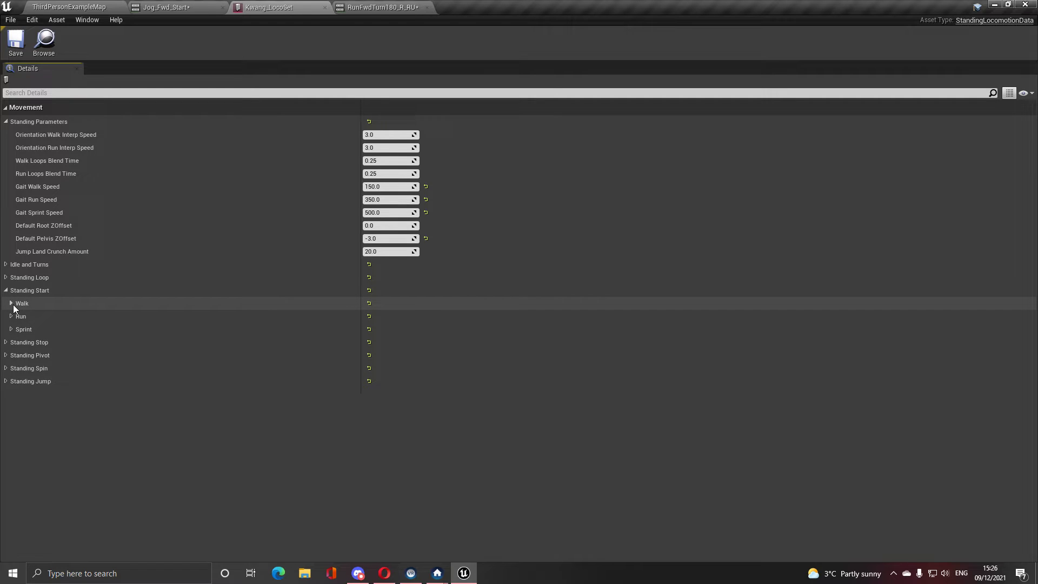
pyautogui.click(166, 7)
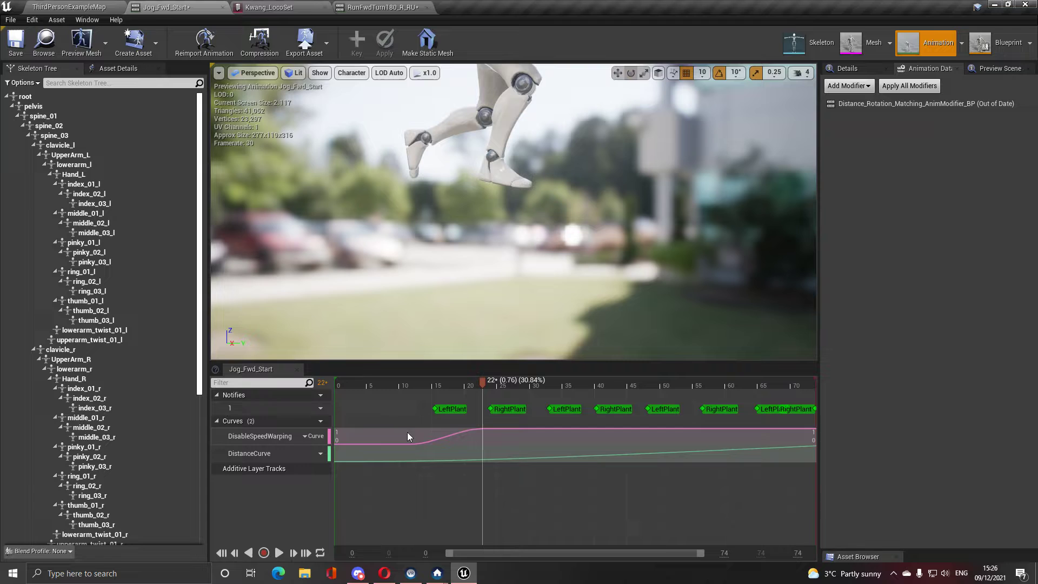
pyautogui.click(76, 8)
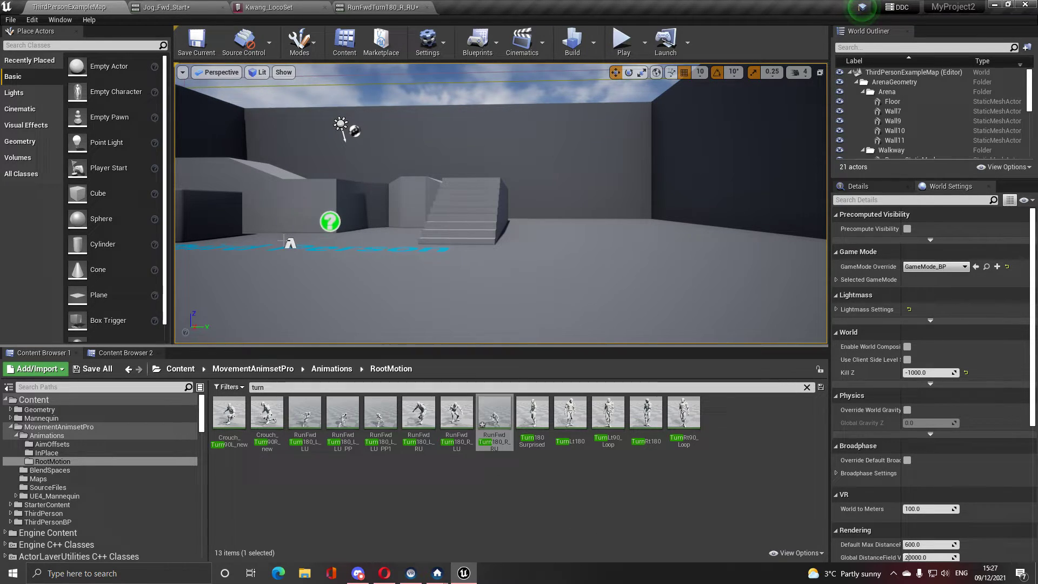
pyautogui.click(165, 7)
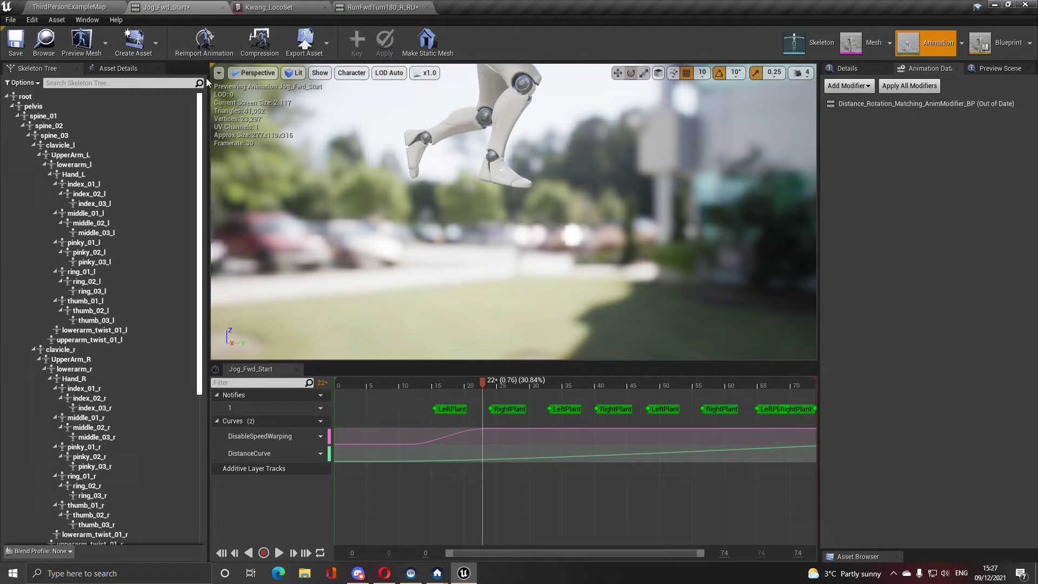
# - Collapse Standing Start, then expand and re-collapse Standing Pivot and its walk settings
pyautogui.click(269, 7)
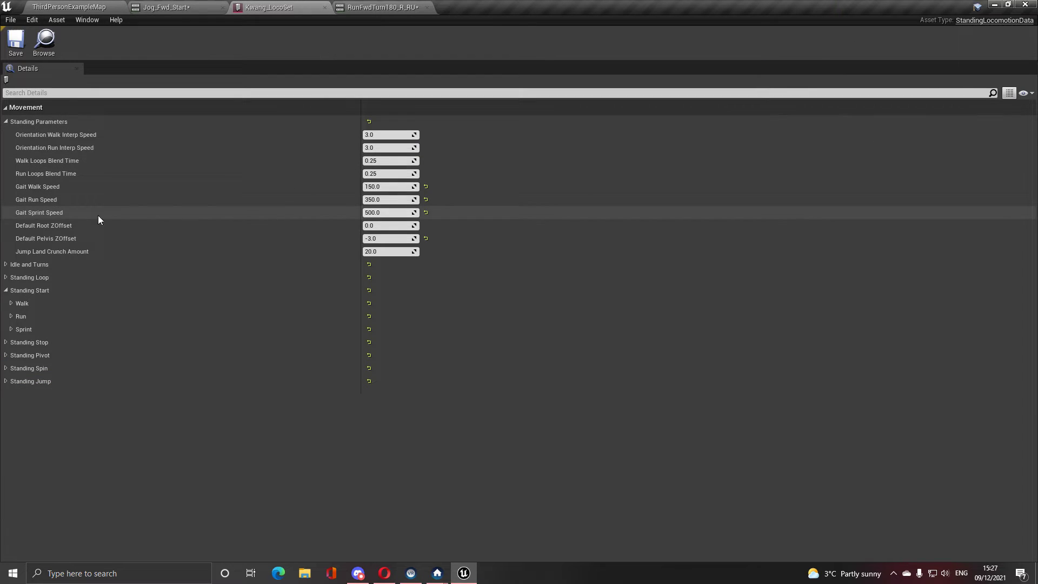
pyautogui.click(5, 291)
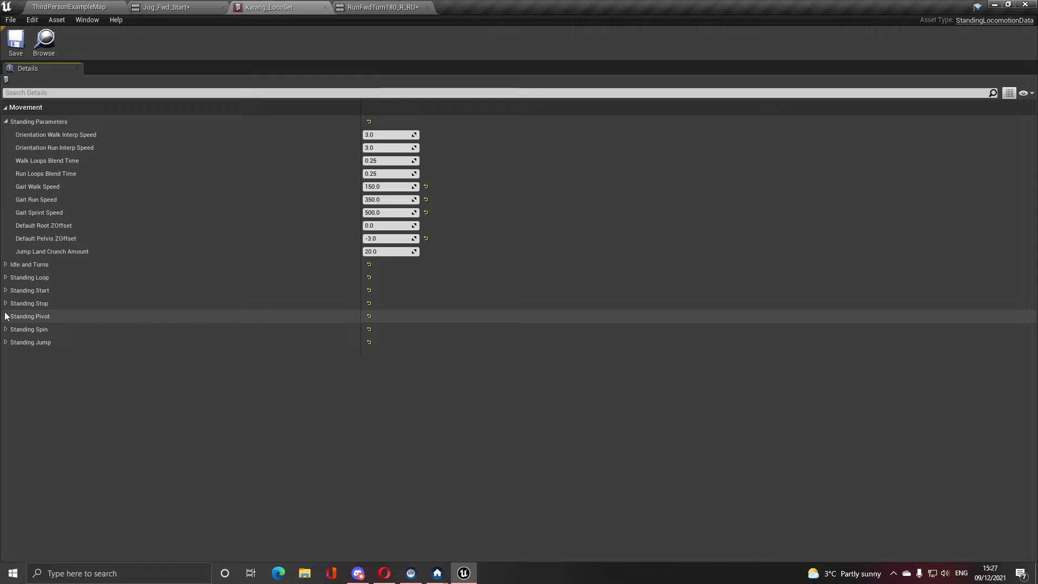
pyautogui.click(6, 316)
pyautogui.click(11, 330)
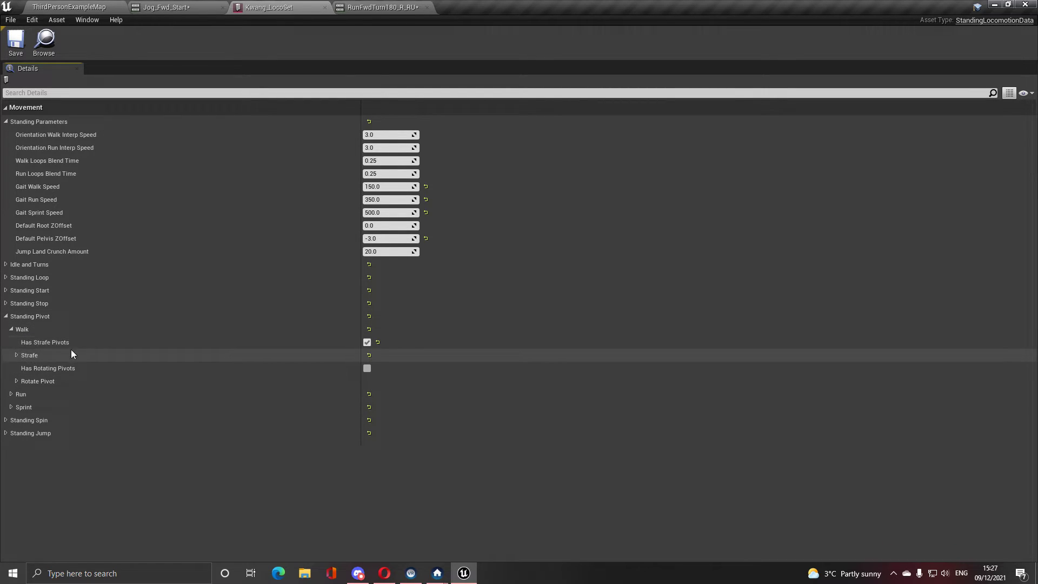
pyautogui.click(11, 330)
pyautogui.click(6, 317)
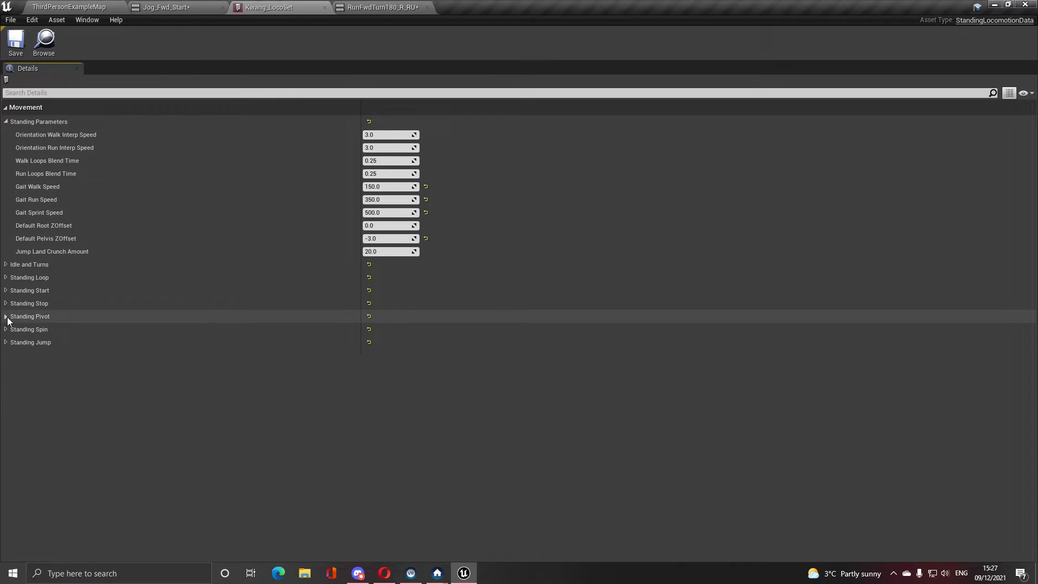
# - Browse to Kai_Locomotion Content/Blueprints/AnimBP and select Pivot_Editor_AnimBP
pyautogui.click(68, 6)
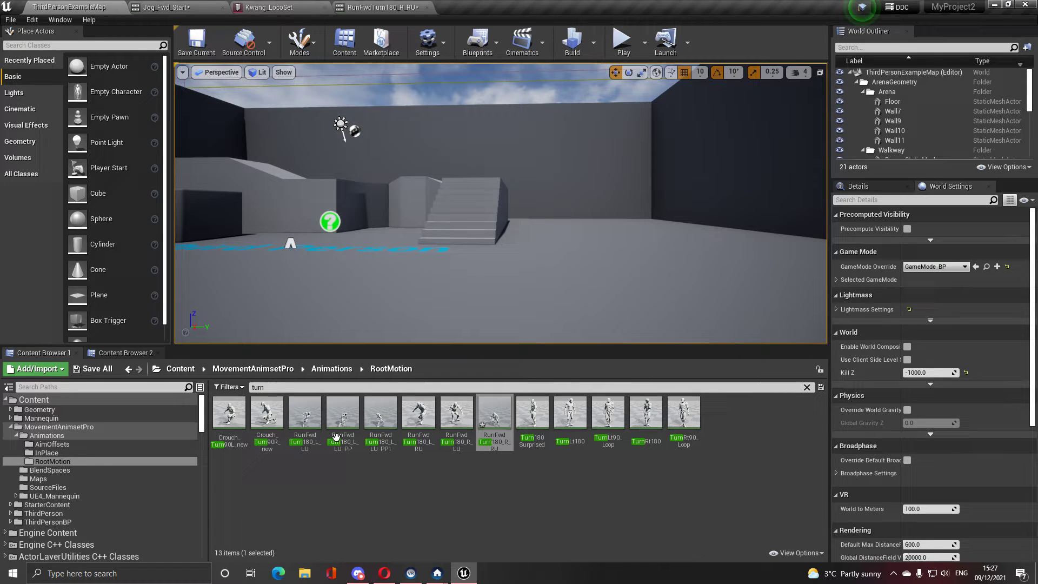
pyautogui.click(253, 368)
pyautogui.click(180, 368)
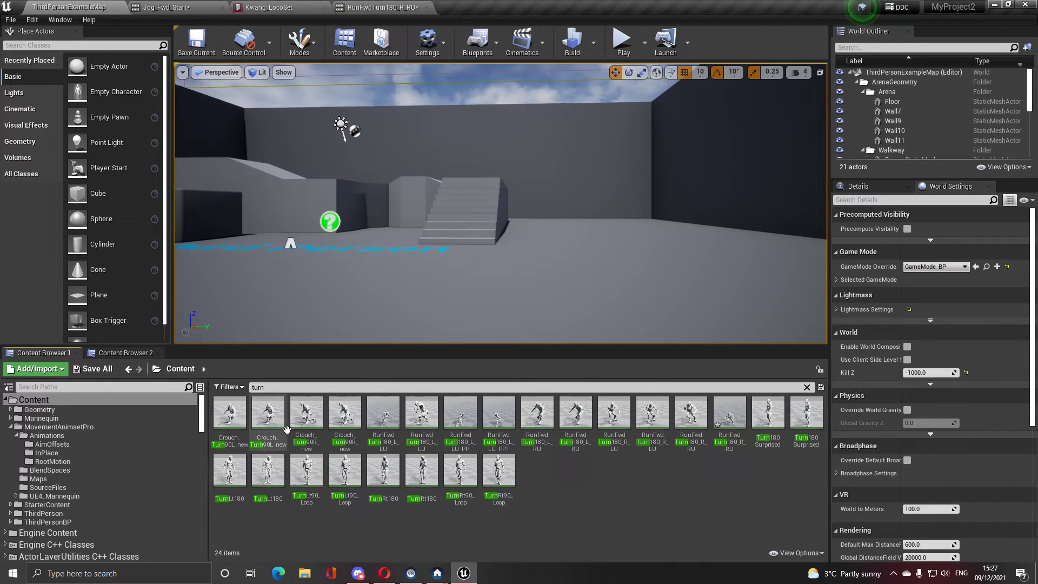
pyautogui.scroll(-10, 121, 403)
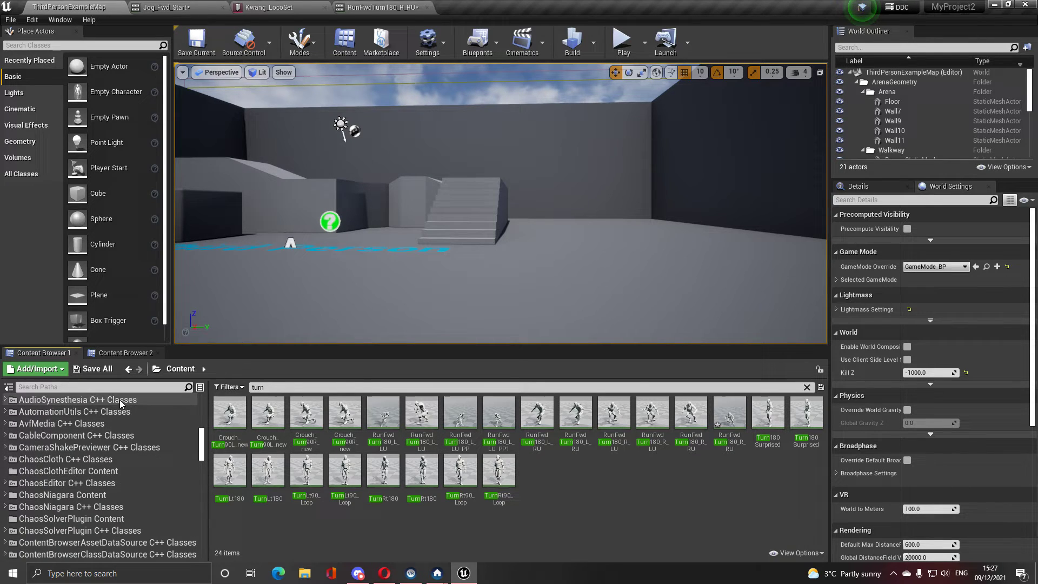
pyautogui.click(276, 7)
pyautogui.click(105, 43)
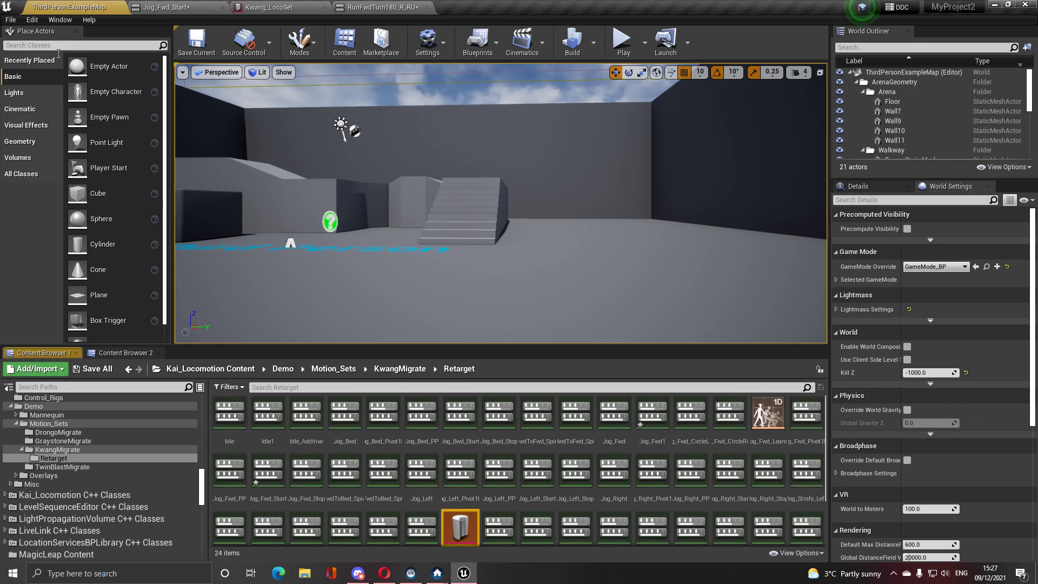
pyautogui.click(232, 368)
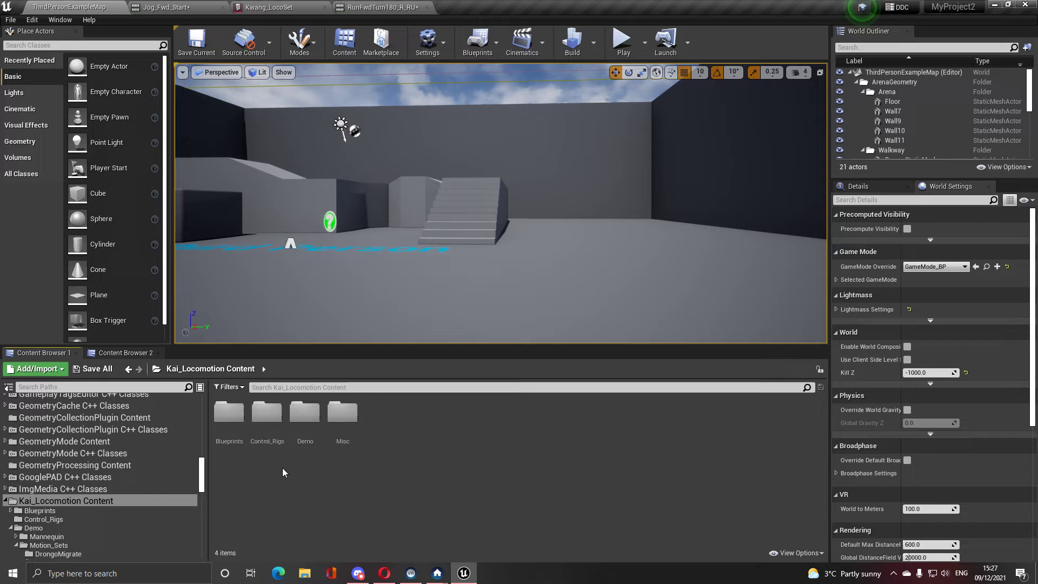
pyautogui.doubleClick(229, 412)
pyautogui.doubleClick(267, 412)
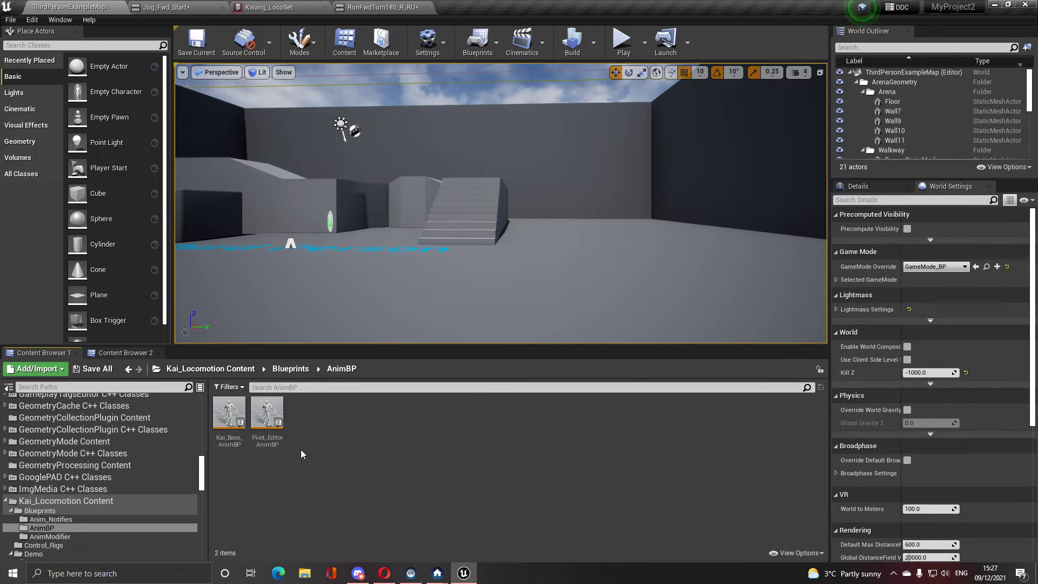
pyautogui.click(267, 413)
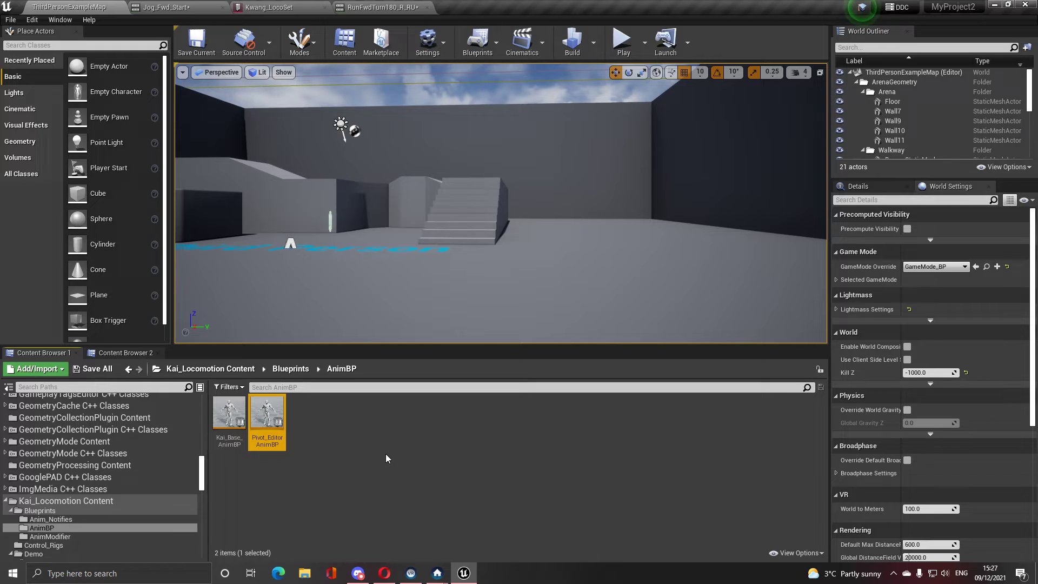
# - Save the ThirdPersonExampleMap level and minimise the editor to show the marketplace page
pyautogui.click(198, 49)
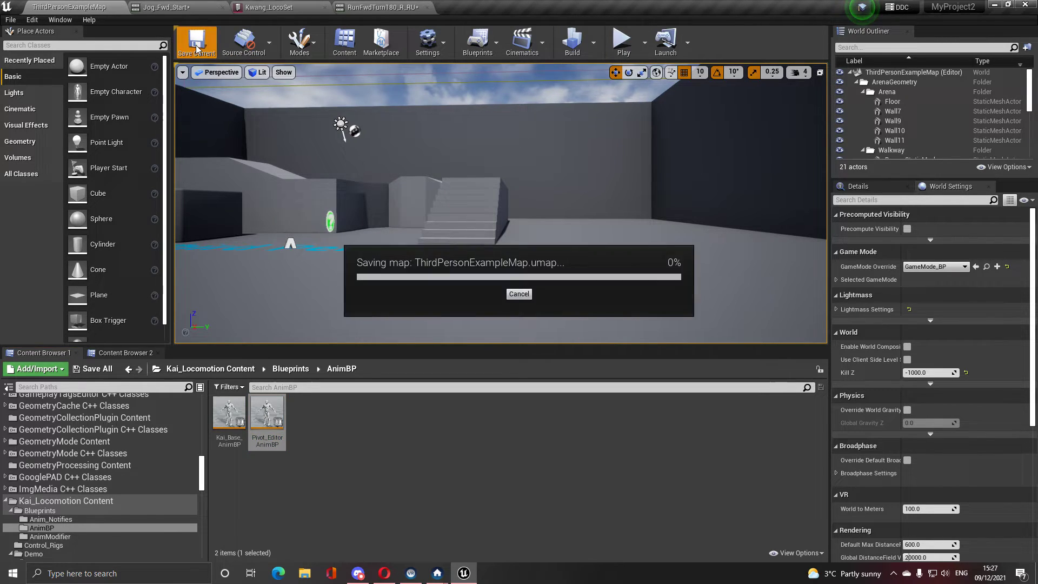
pyautogui.click(165, 7)
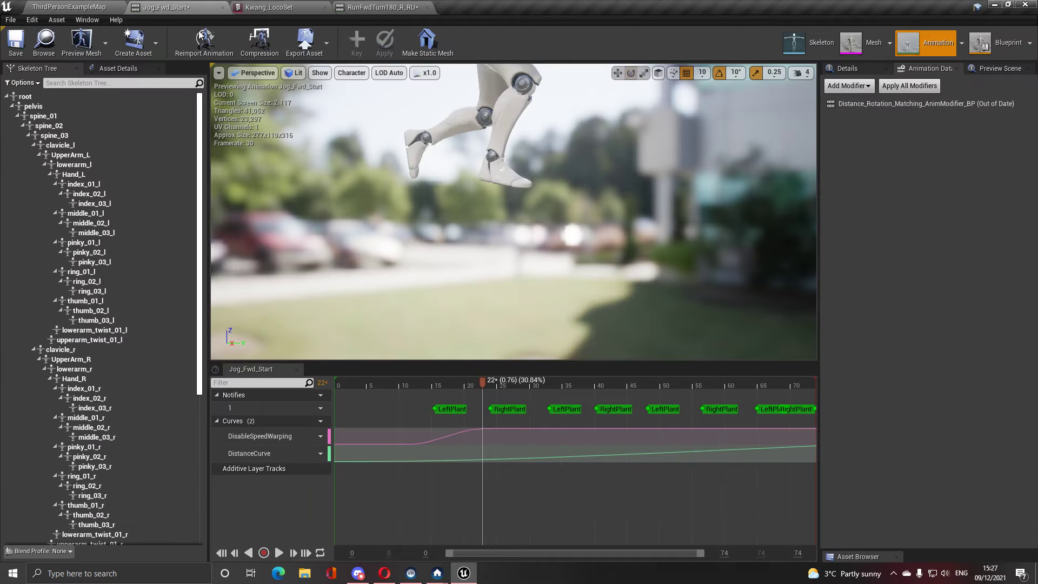
pyautogui.click(995, 5)
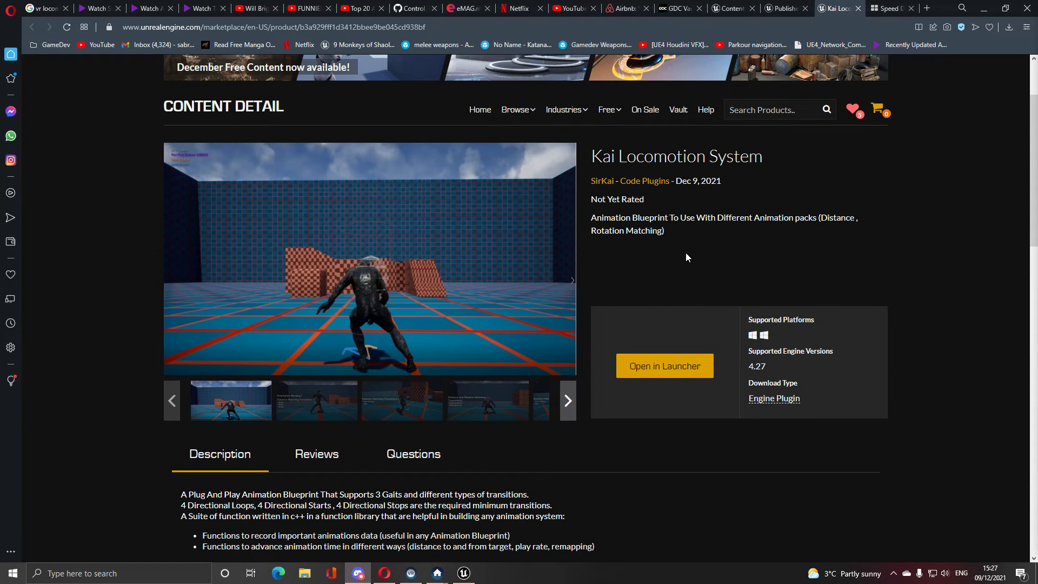